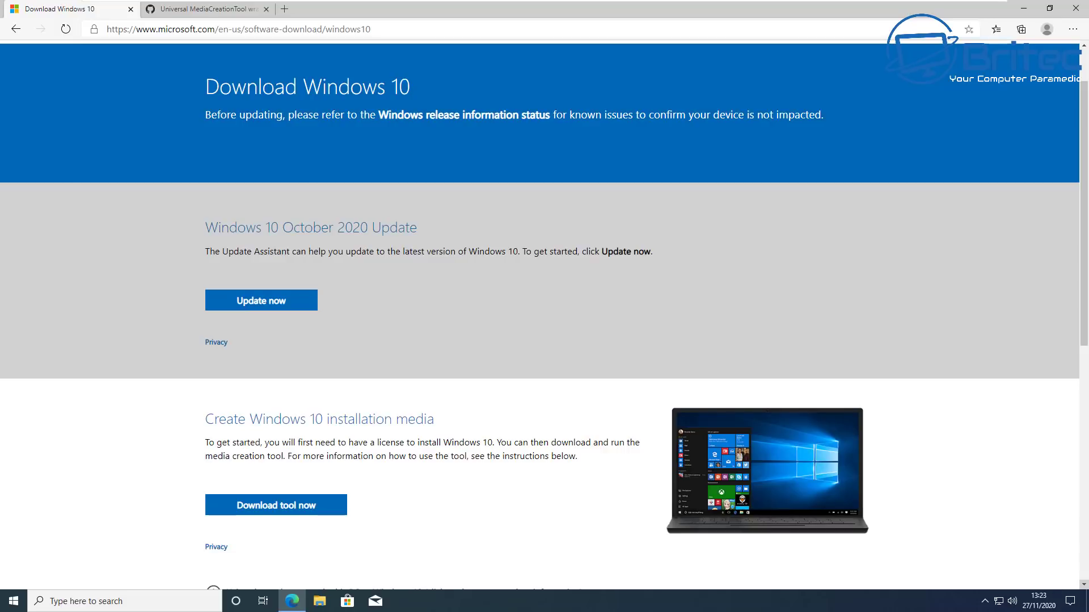
Run winver from search and centre the About Windows dialog showing Version 20H2, build 19042.572.
click(83, 601)
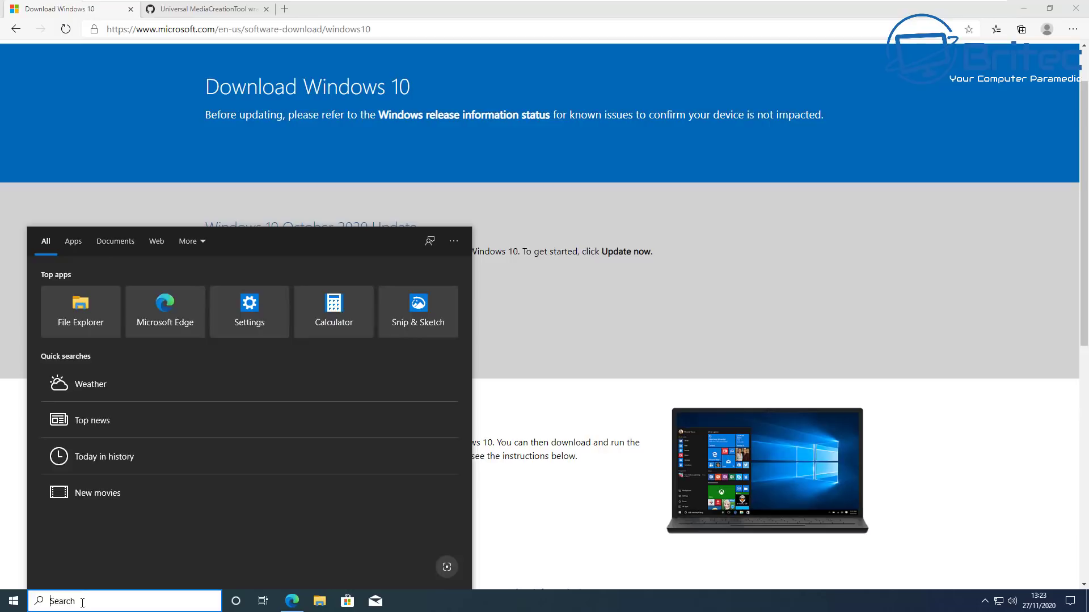
text(winver)
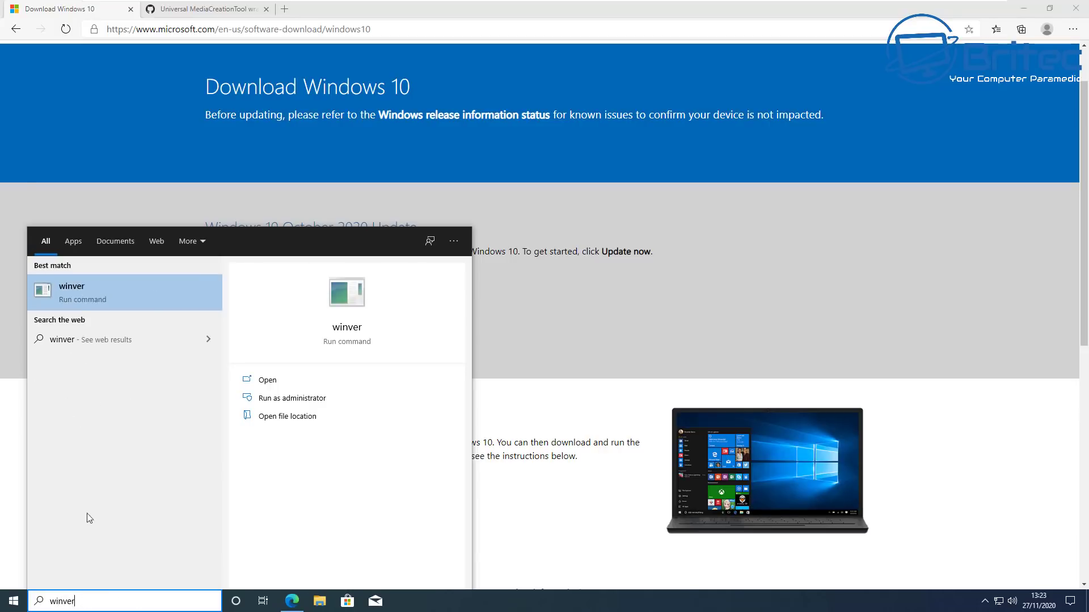
click(80, 291)
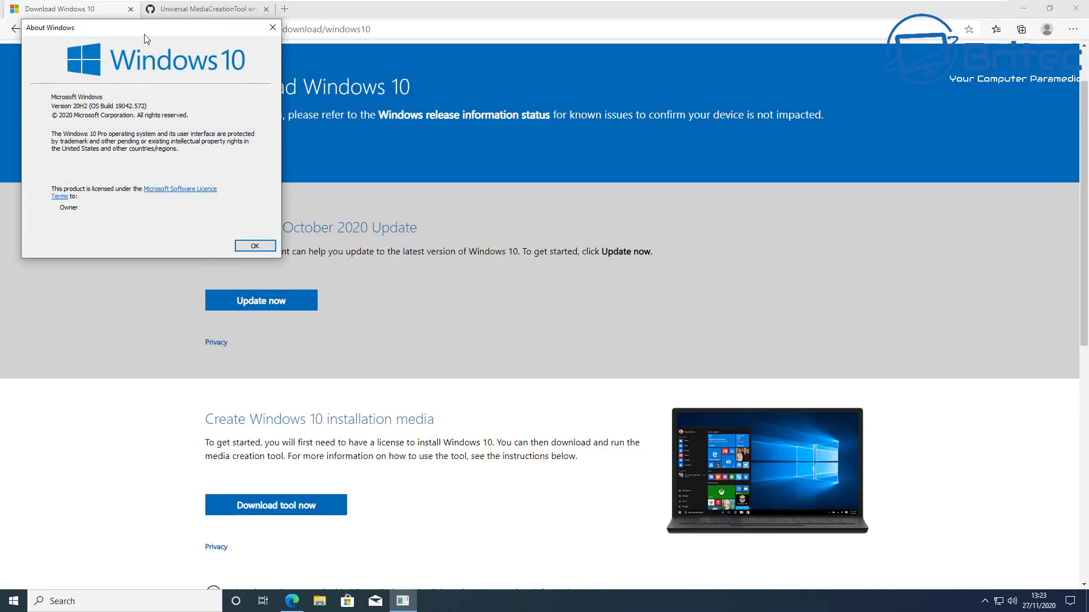
drag(144, 38, 488, 230)
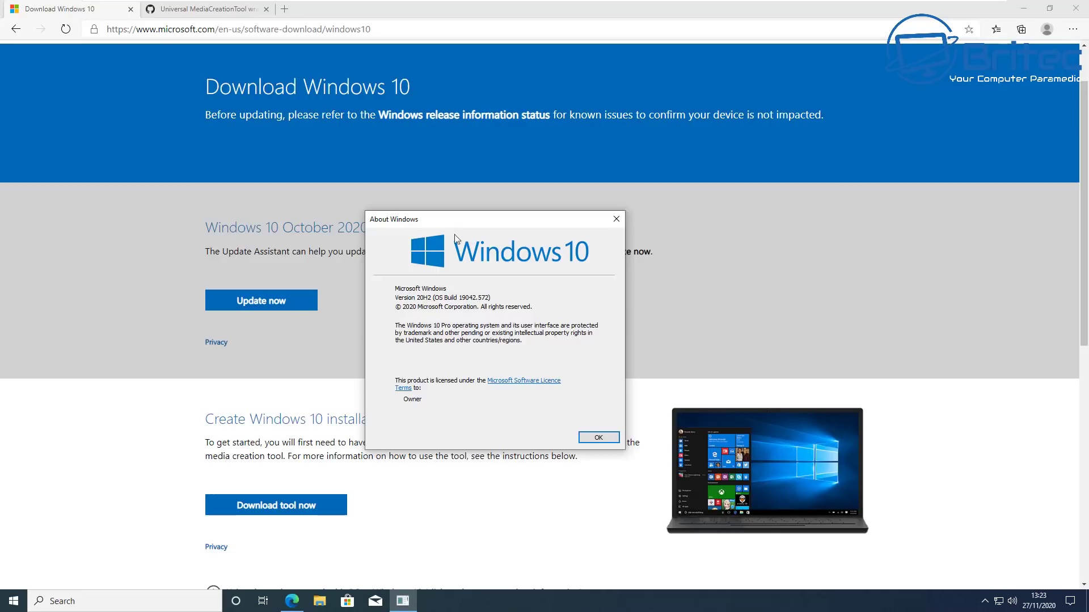
Close the About Windows dialog with OK.
click(599, 438)
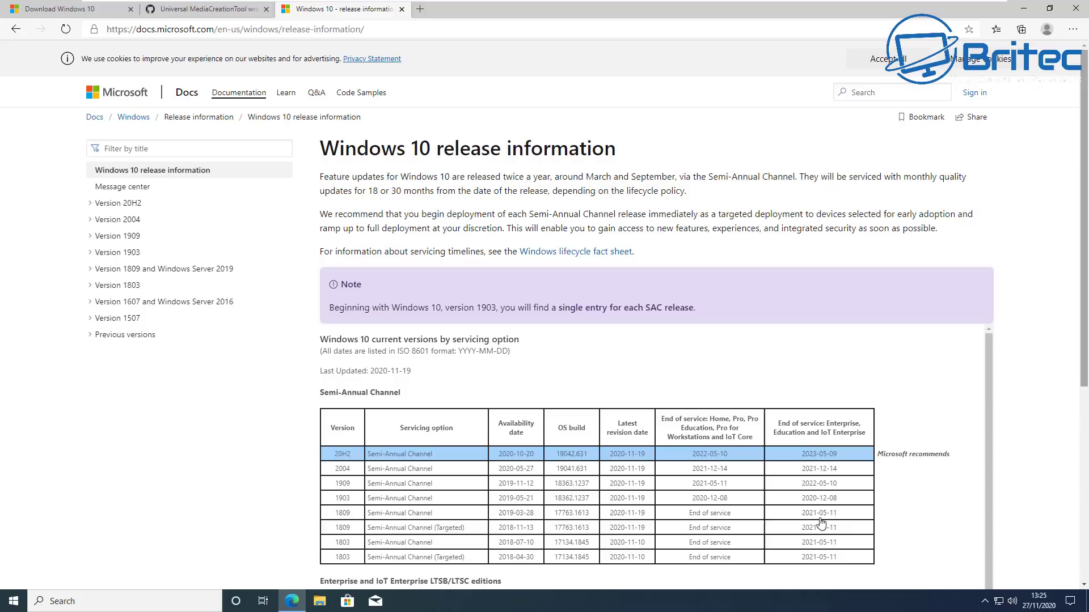
Close the release information tab and return to the top of the Universal MediaCreationTool gist.
key(ctrl+w)
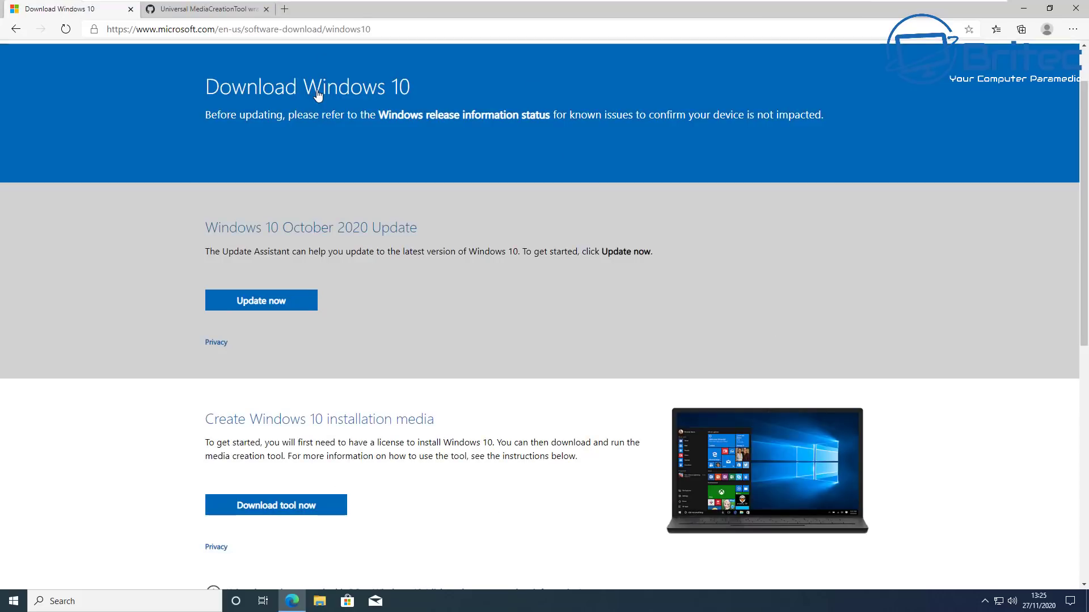
click(199, 10)
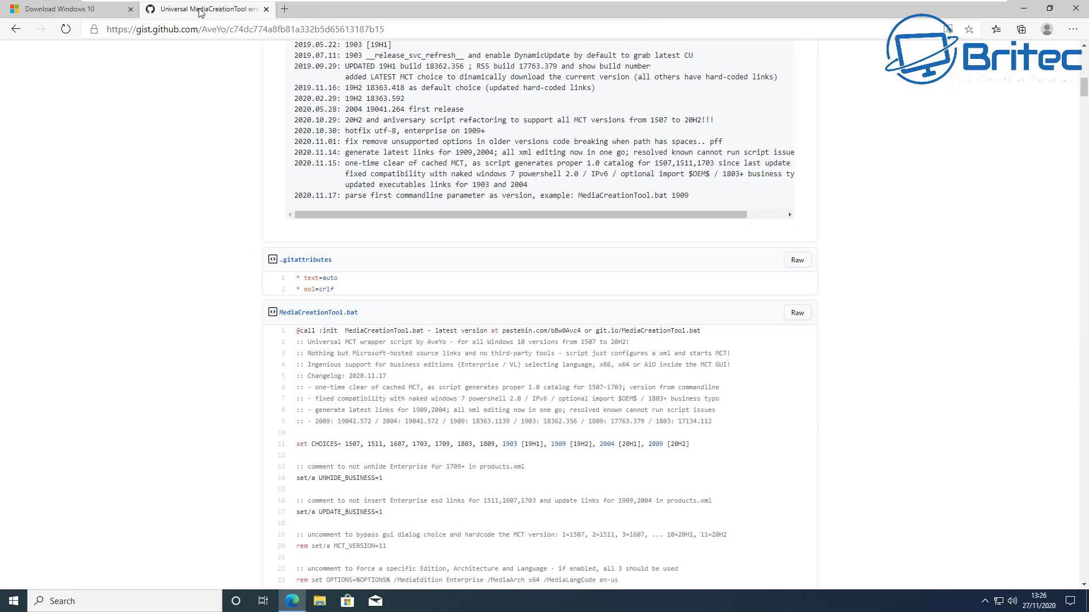
scroll(948, 295, up, 15)
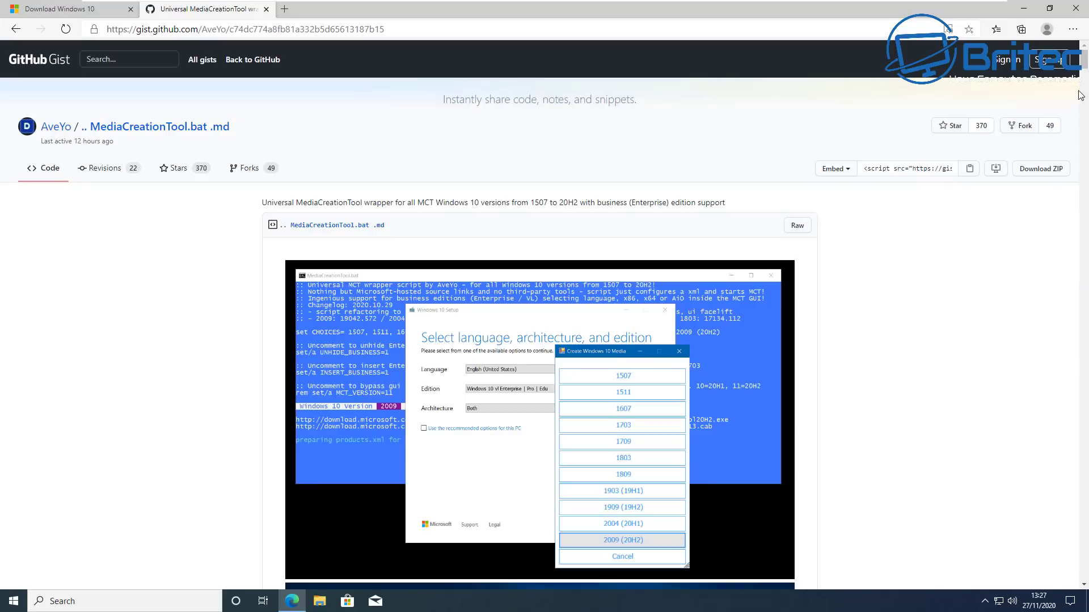
scroll(1080, 91, down, 9)
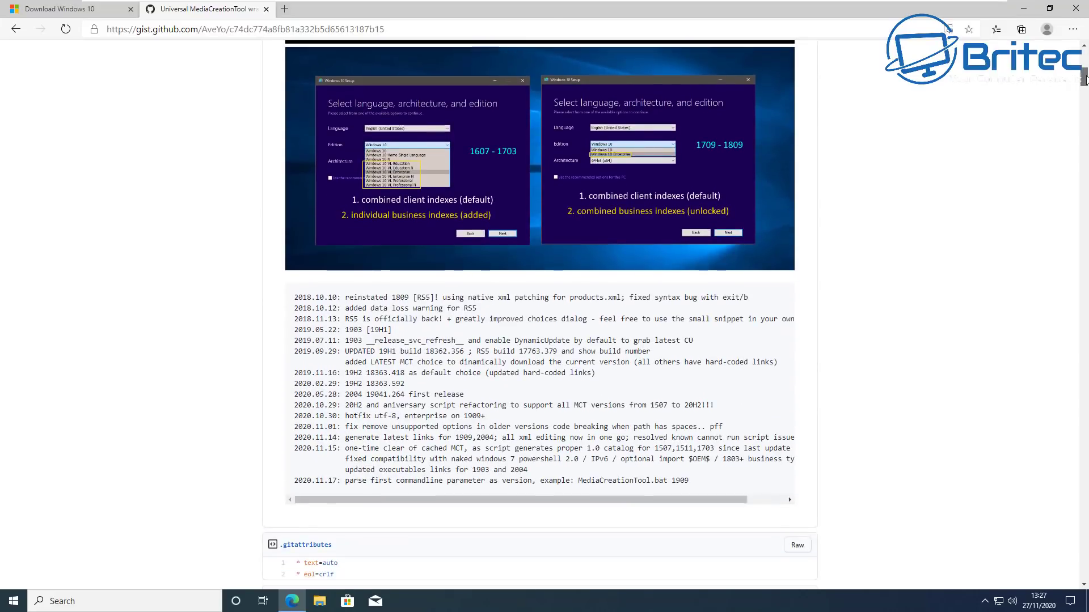
scroll(1083, 79, down, 10)
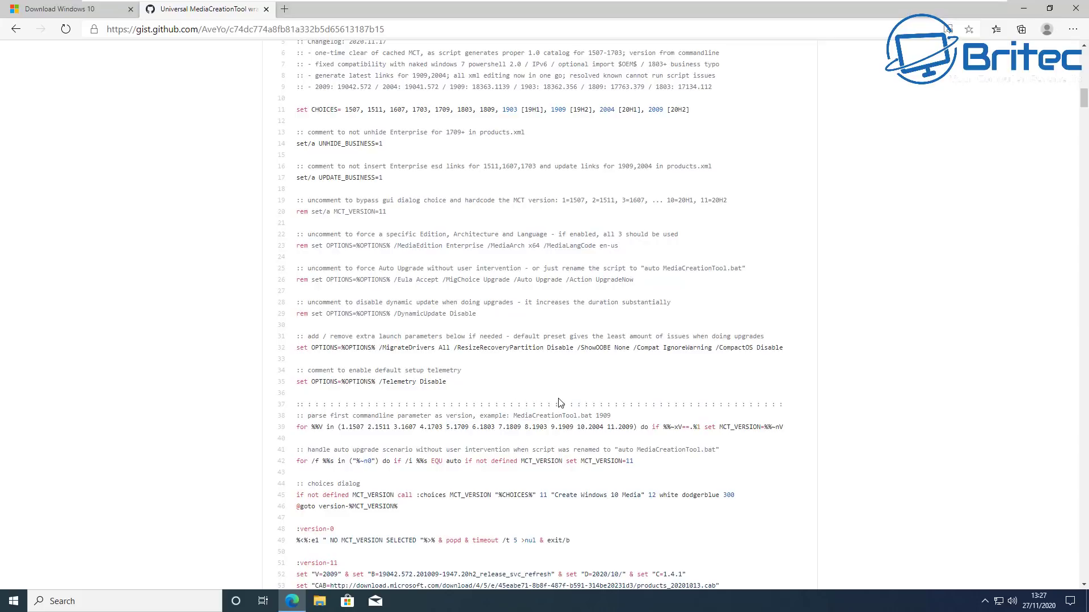
scroll(559, 402, down, 4)
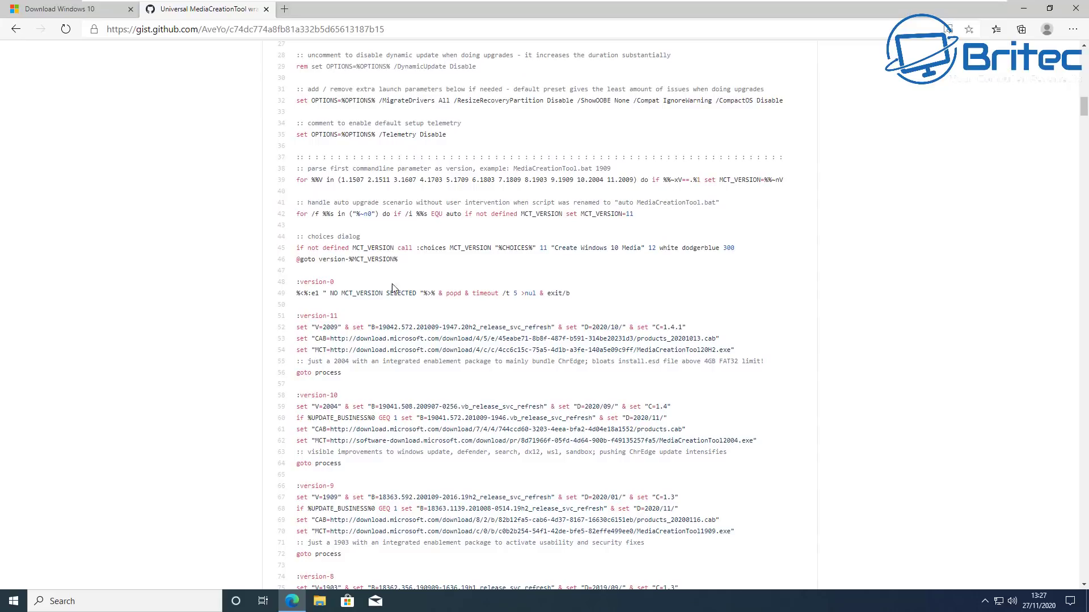
scroll(431, 484, down, 8)
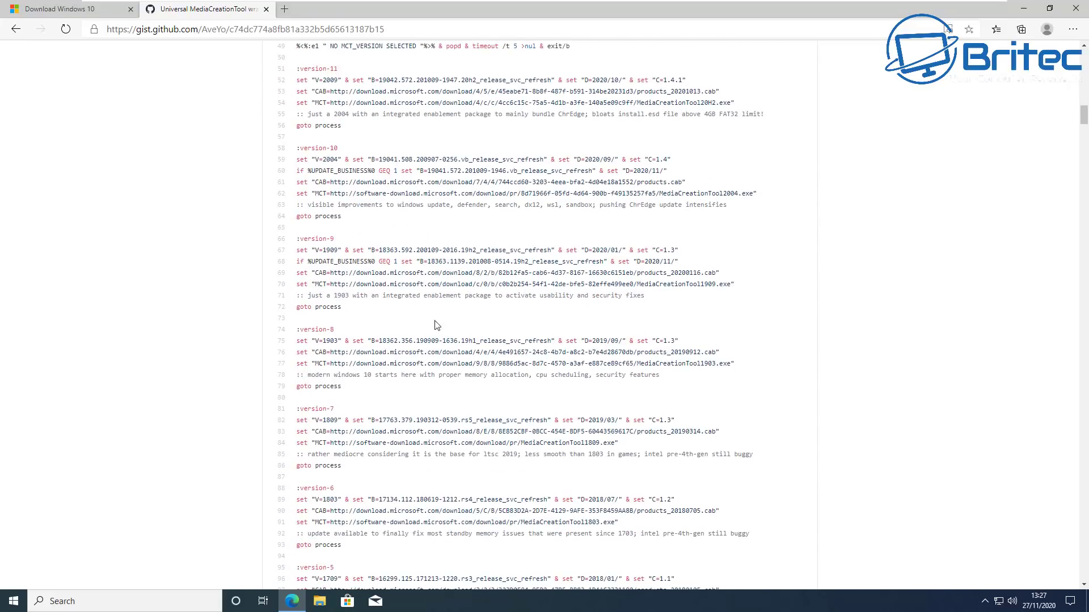
scroll(442, 388, down, 10)
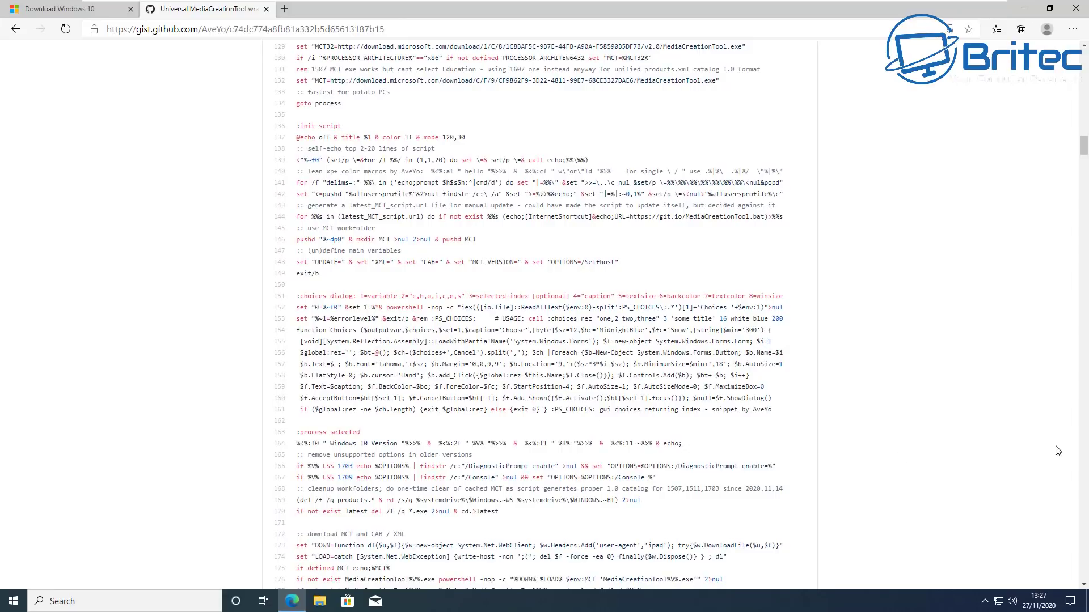
drag(1084, 149, 1084, 48)
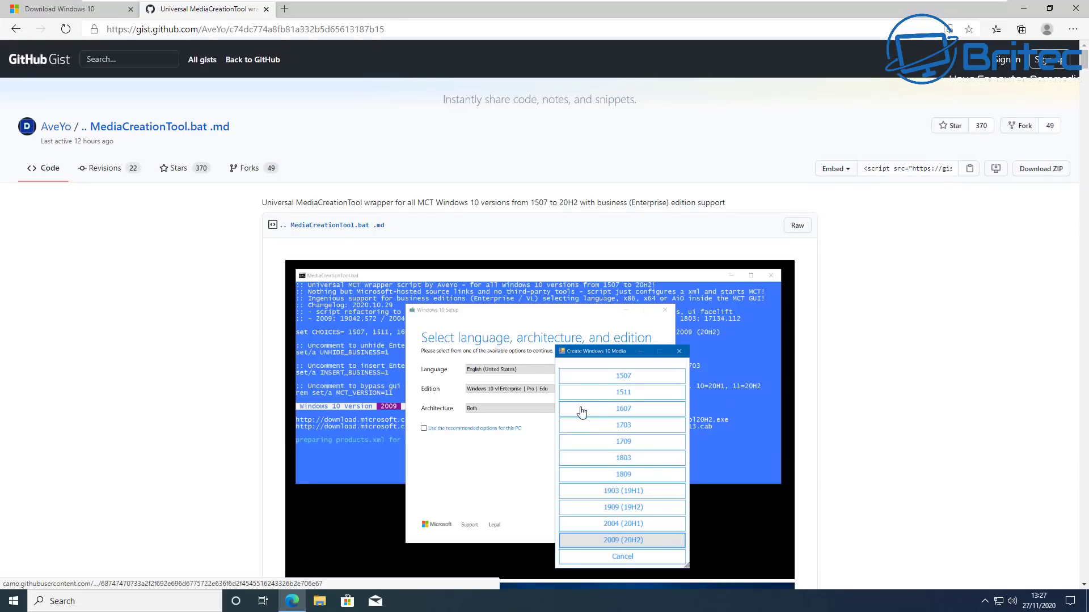
Download the gist as a ZIP, drag it onto the desktop, and minimize Edge.
click(1052, 170)
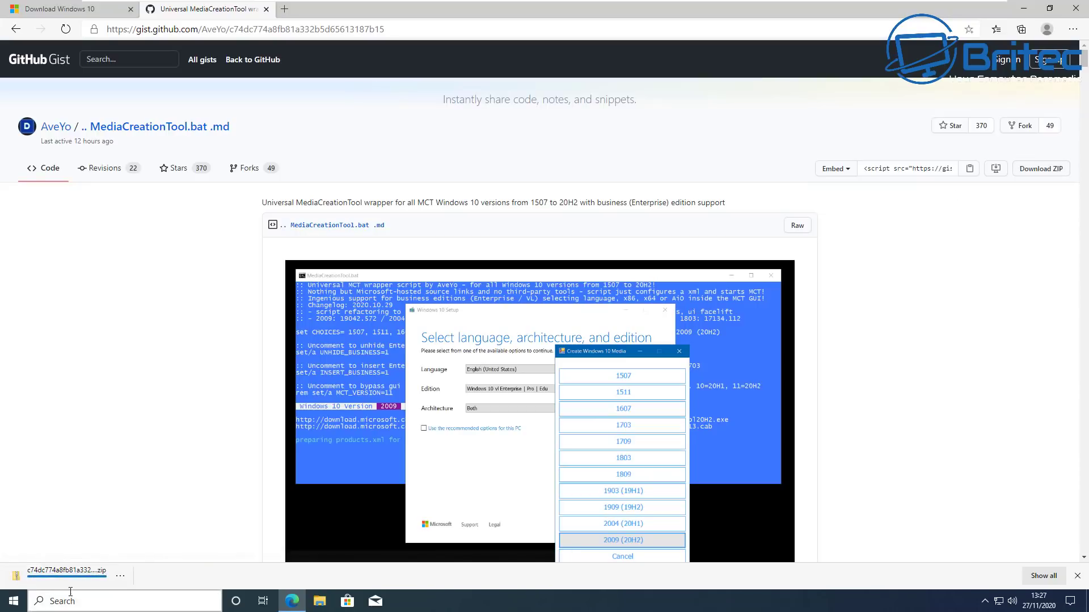
click(1049, 8)
drag(47, 458, 618, 270)
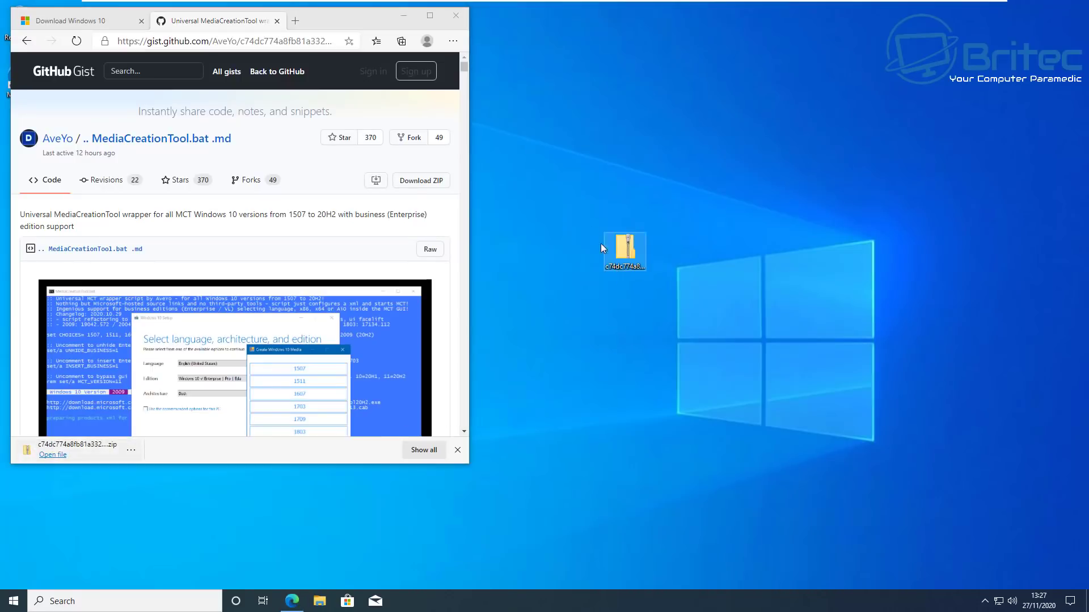
click(403, 15)
drag(624, 246, 536, 189)
Extract the zip to the suggested folder, cancel the long-path error, and open the extracted folder.
right_click(535, 188)
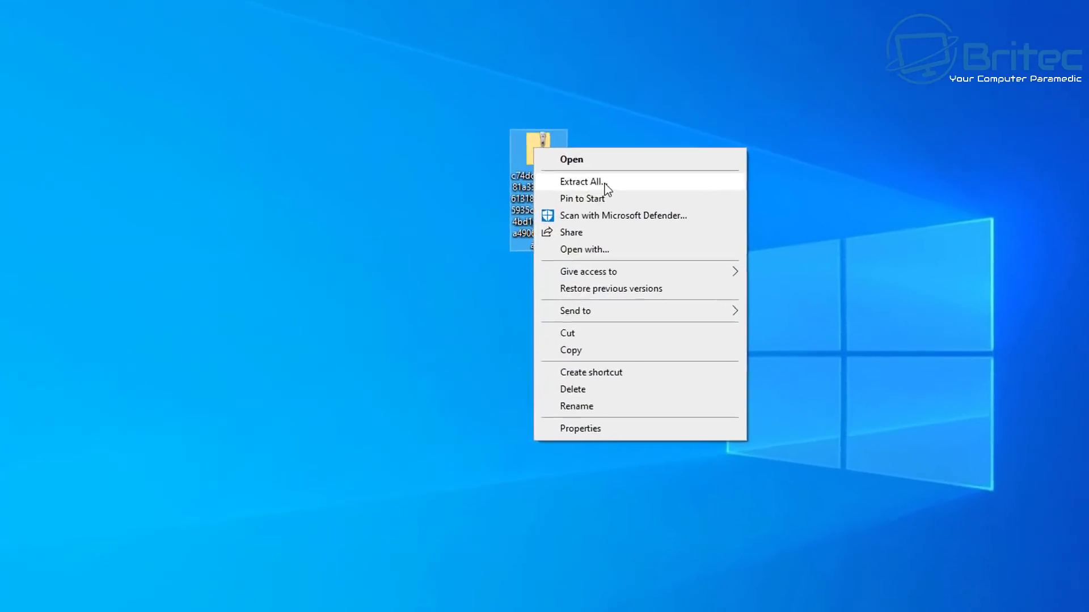
click(581, 217)
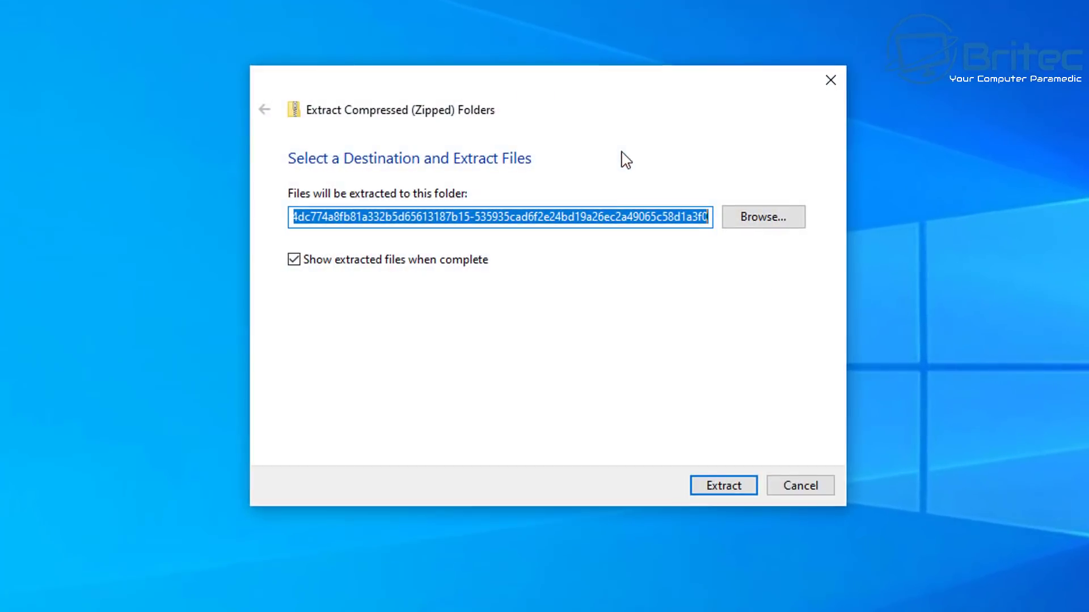
click(728, 493)
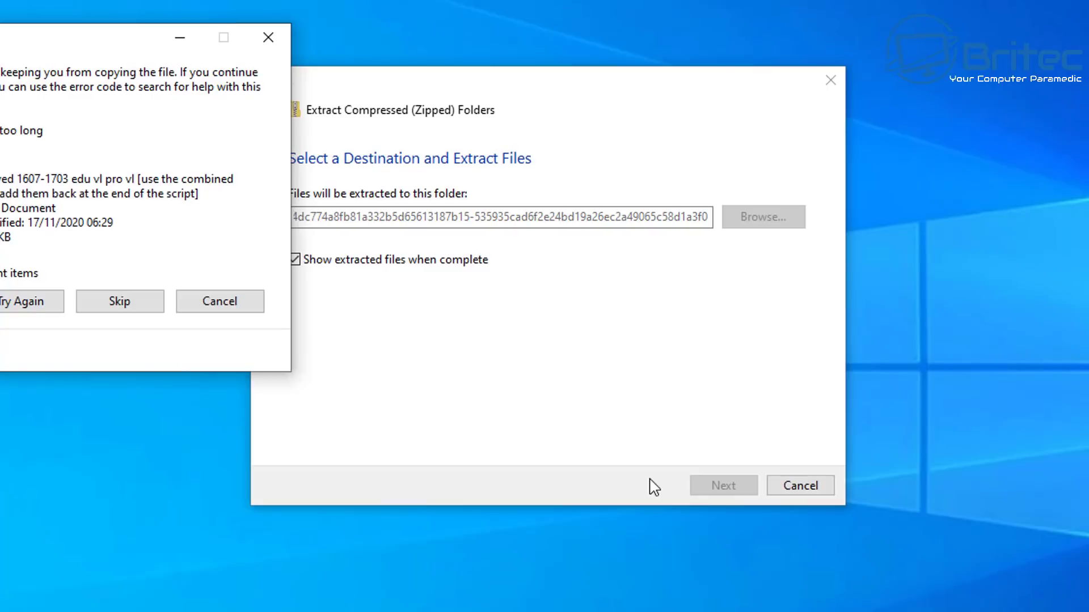
click(200, 307)
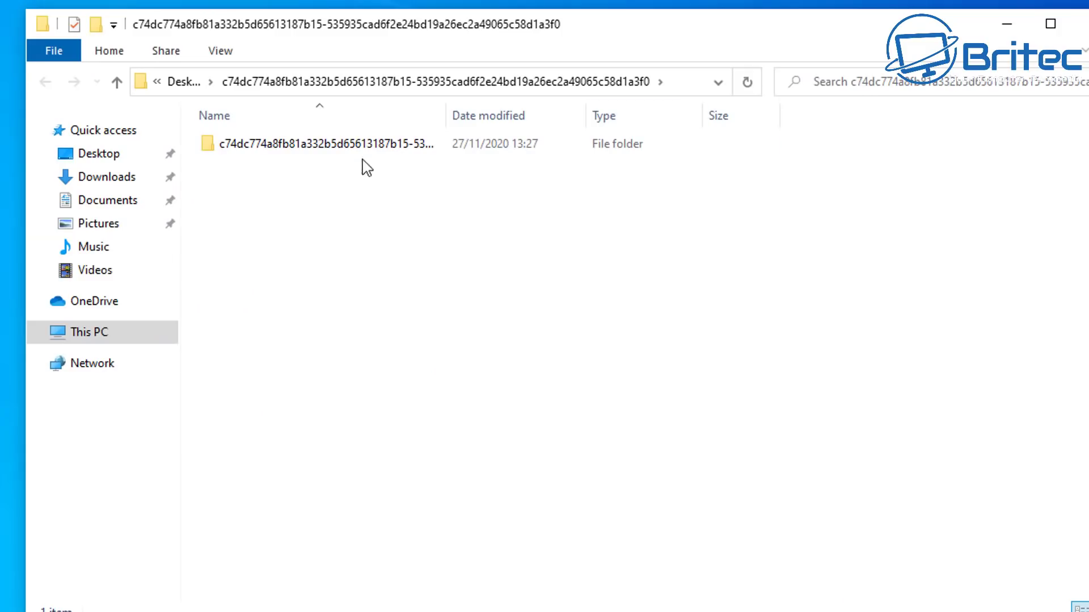
double_click(333, 148)
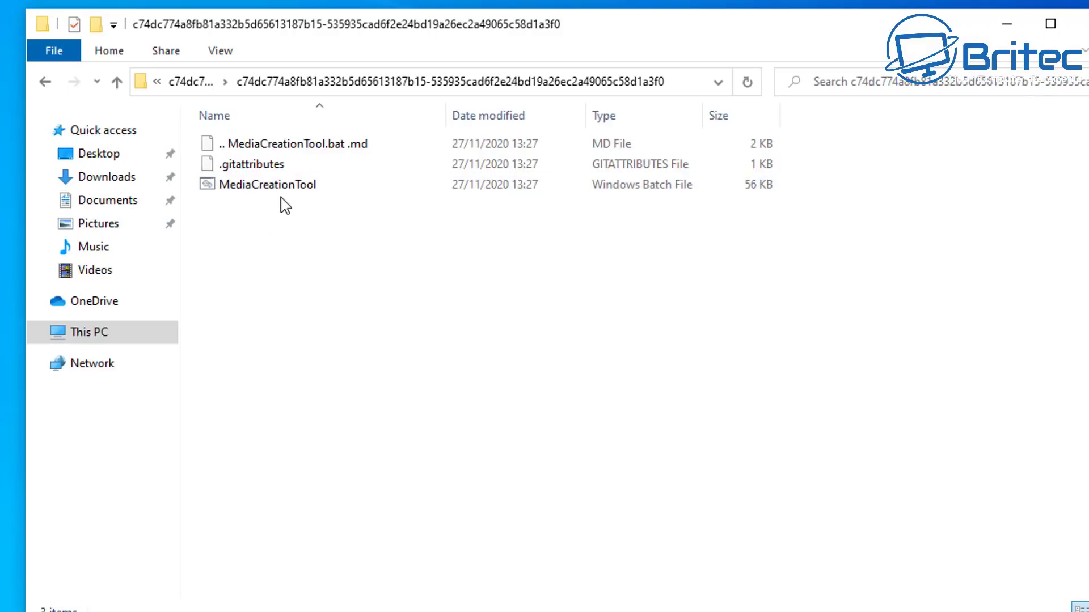
Run MediaCreationTool.bat as administrator, allowing it past SmartScreen and the UAC prompt.
click(252, 194)
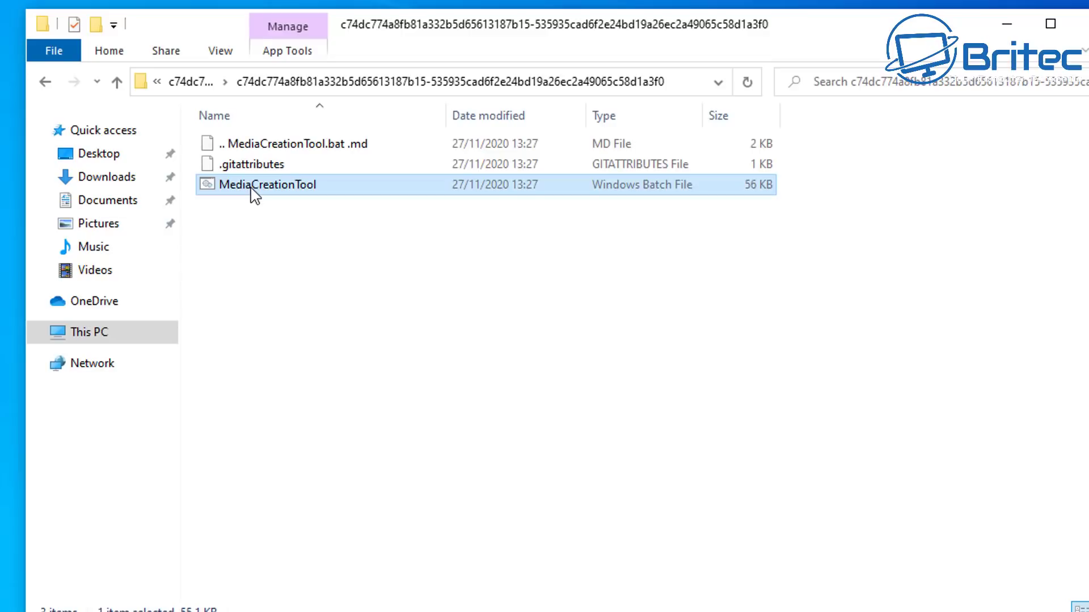
right_click(253, 196)
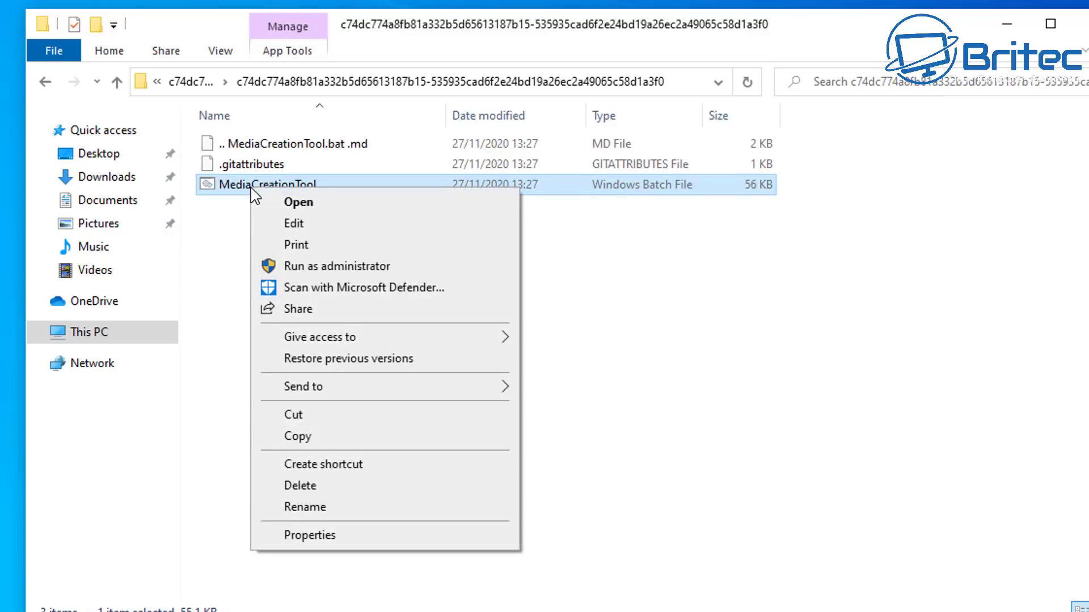
click(342, 266)
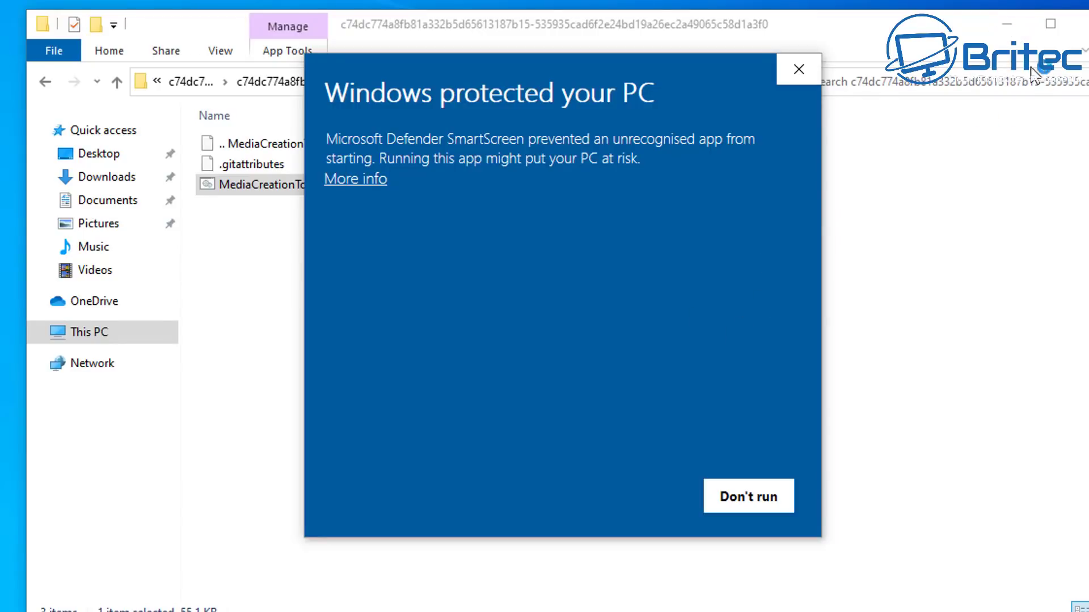
click(375, 181)
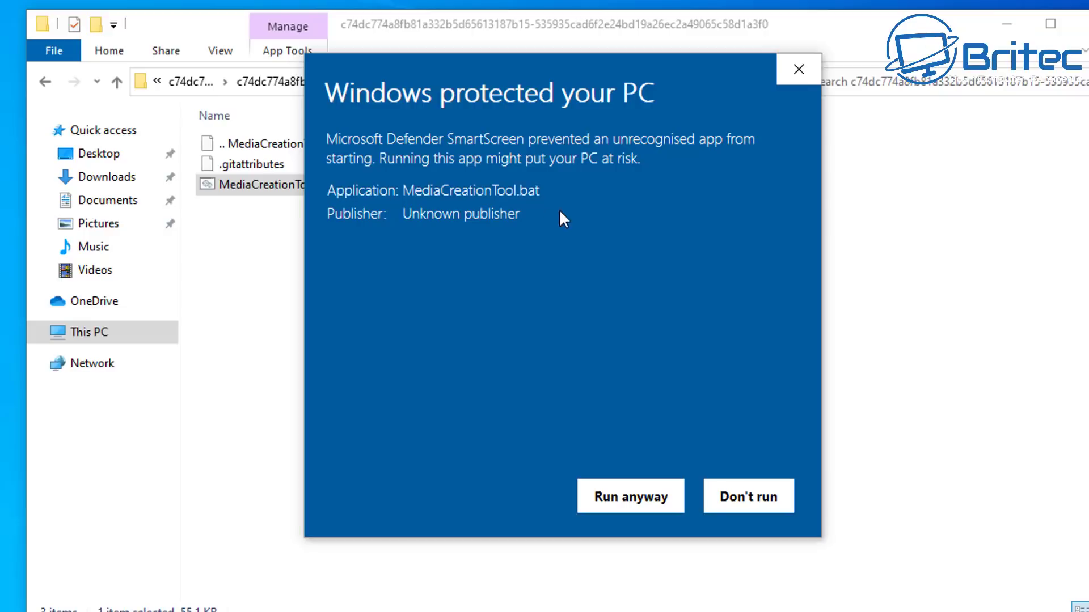
click(646, 510)
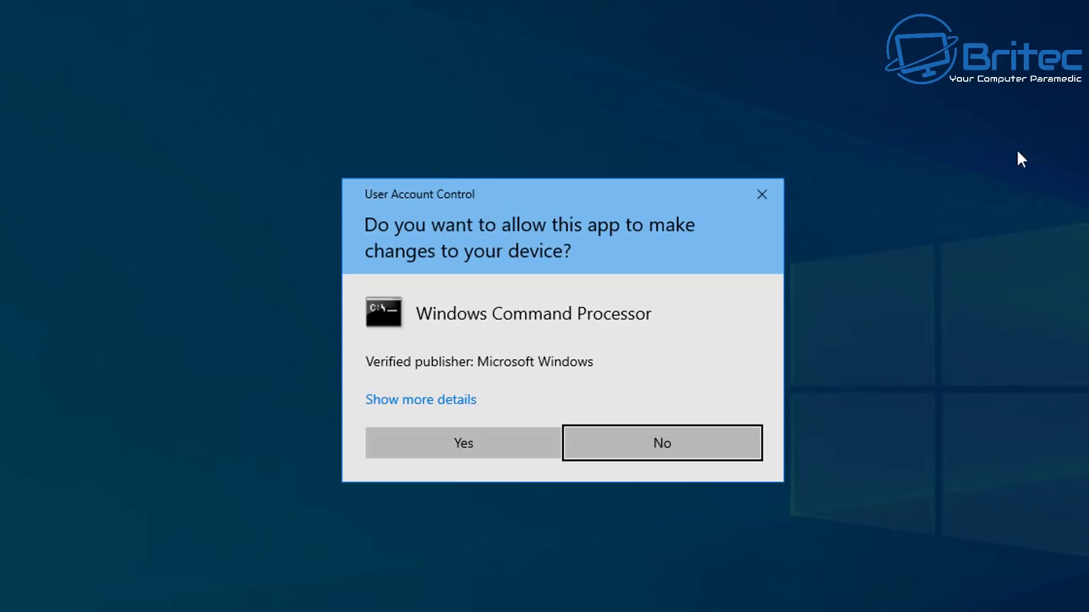
click(475, 444)
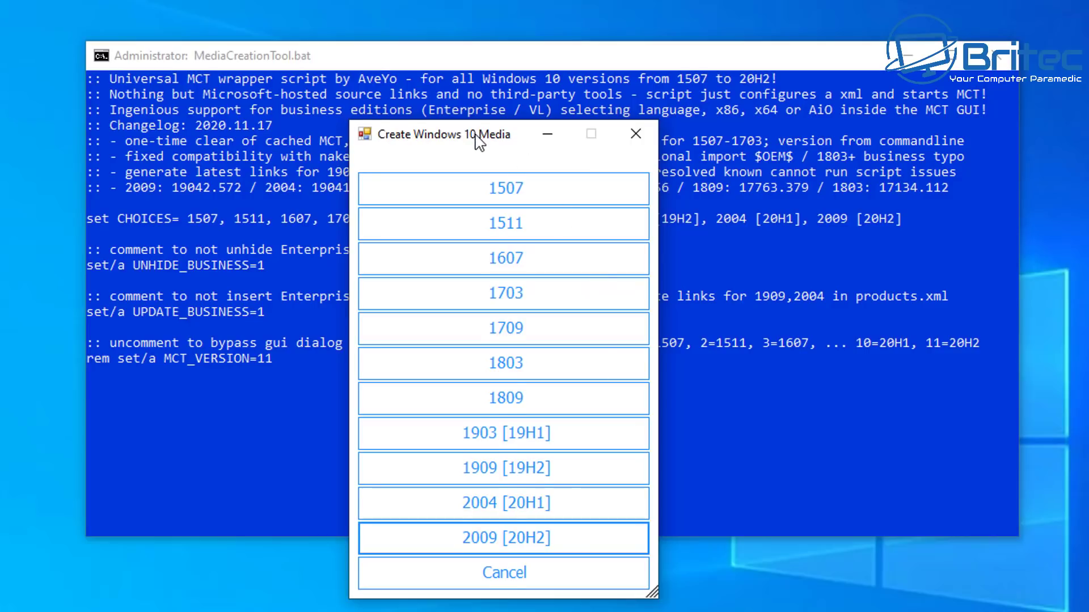
Choose Windows 10 version 1909 [19H2] in the Create Windows 10 Media list.
drag(479, 135, 514, 83)
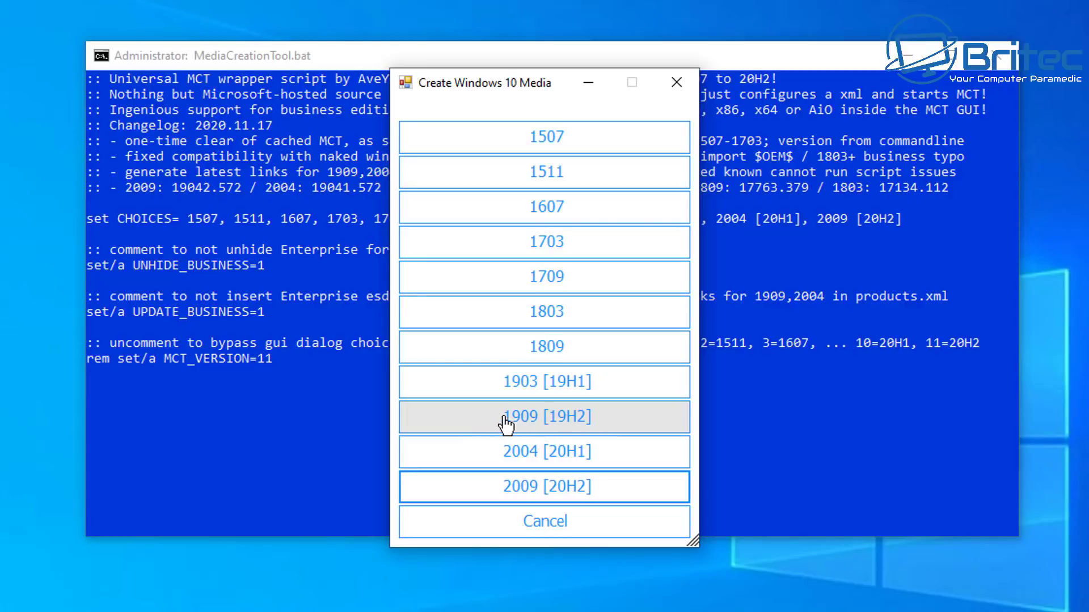
click(573, 423)
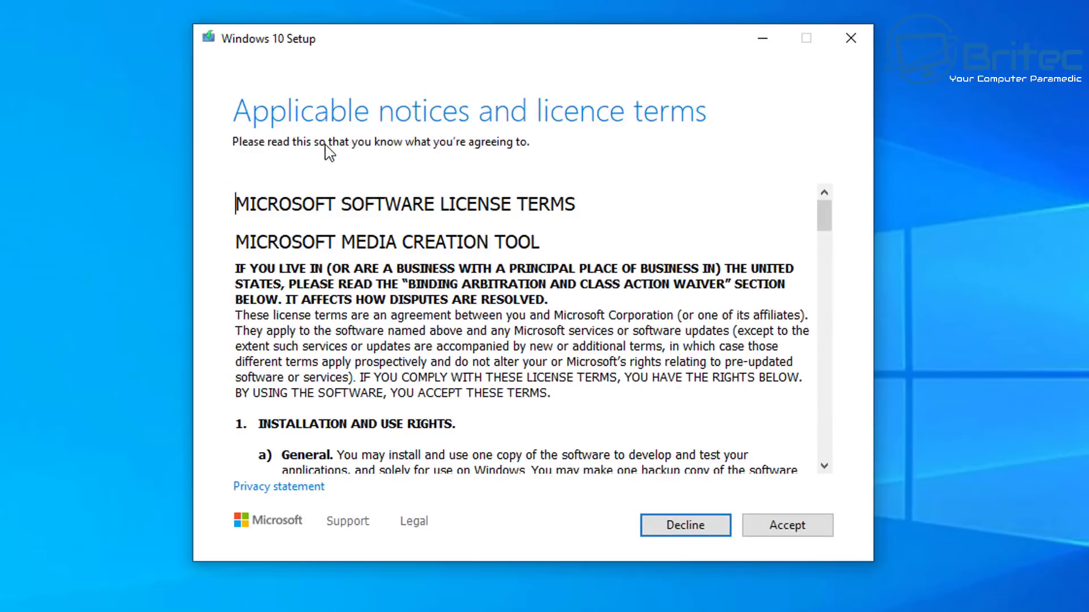
Accept the Media Creation Tool licence terms.
click(803, 536)
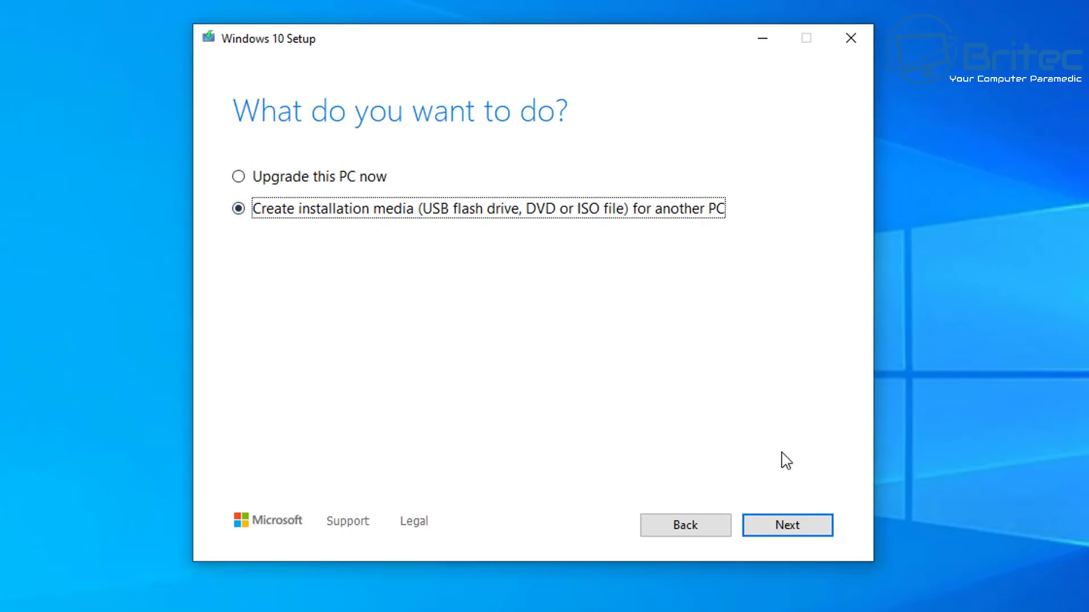
Choose installation media for another PC with 64-bit English (UK) settings, output as an ISO file.
click(806, 533)
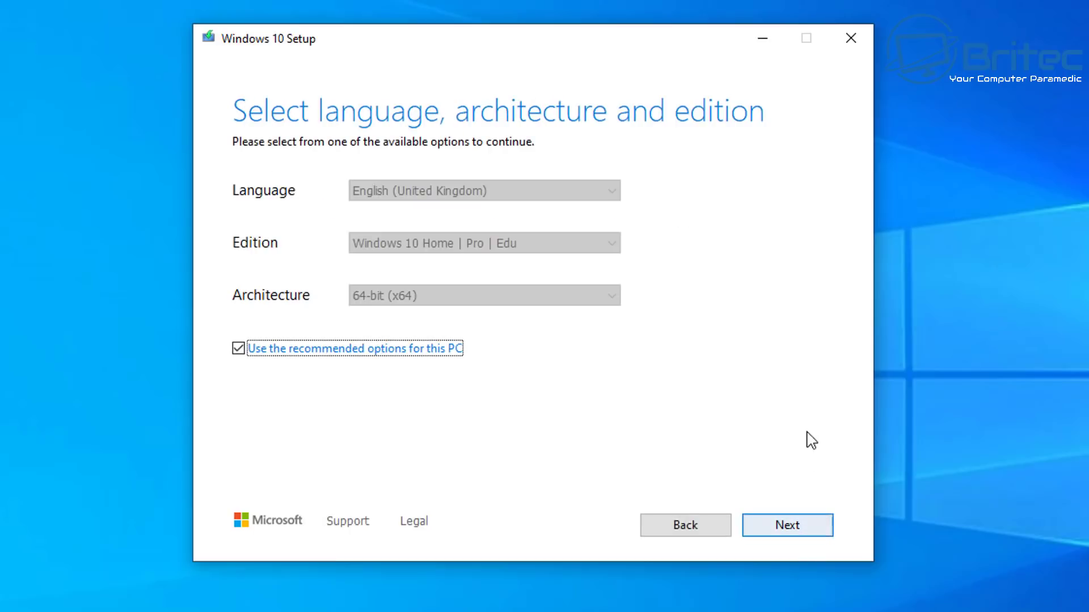
click(237, 348)
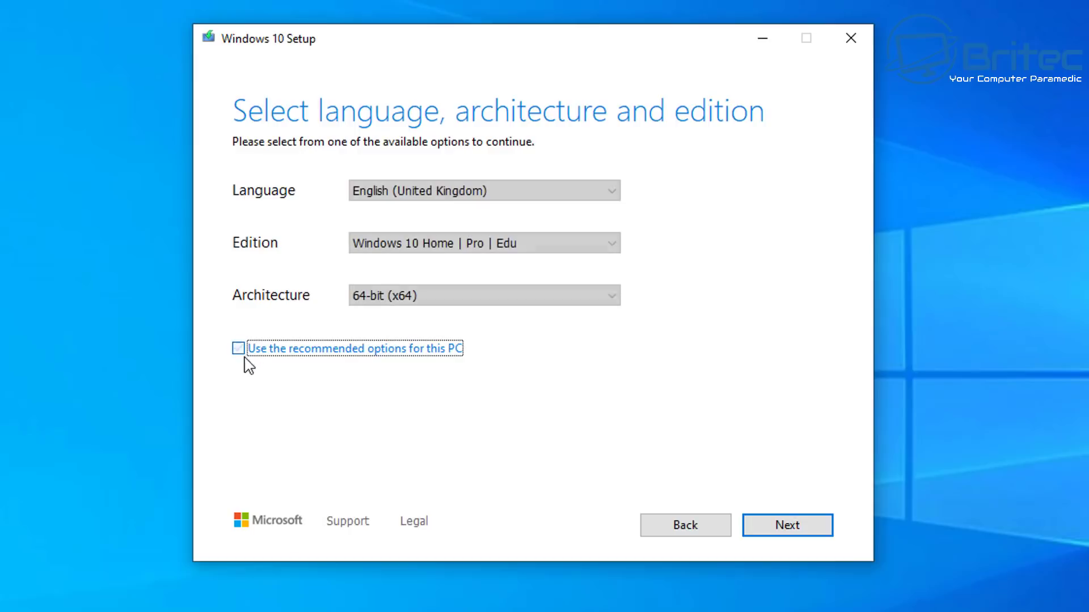
click(796, 532)
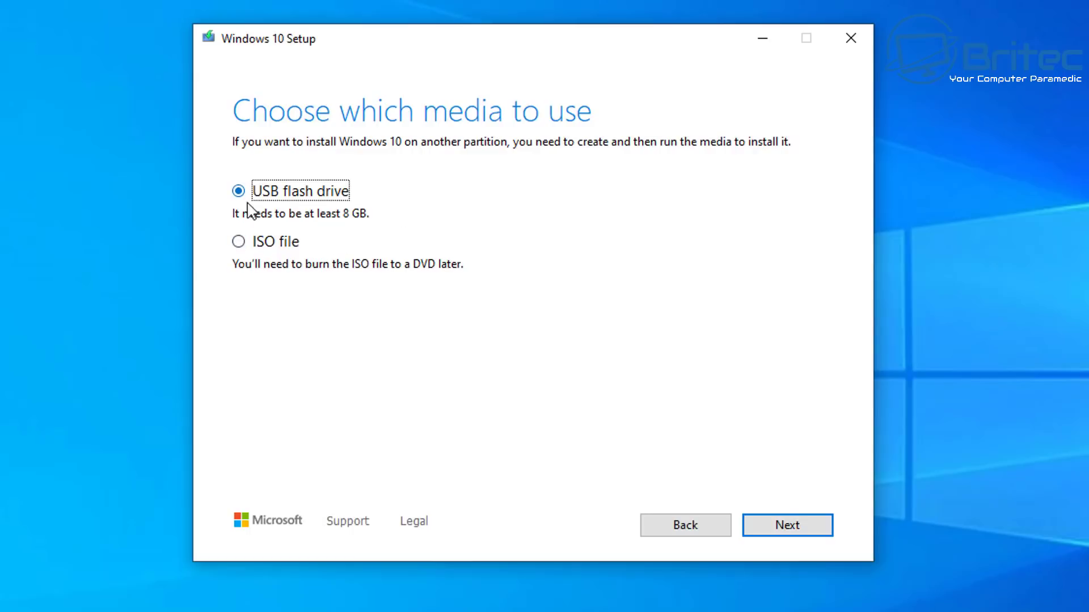
click(240, 241)
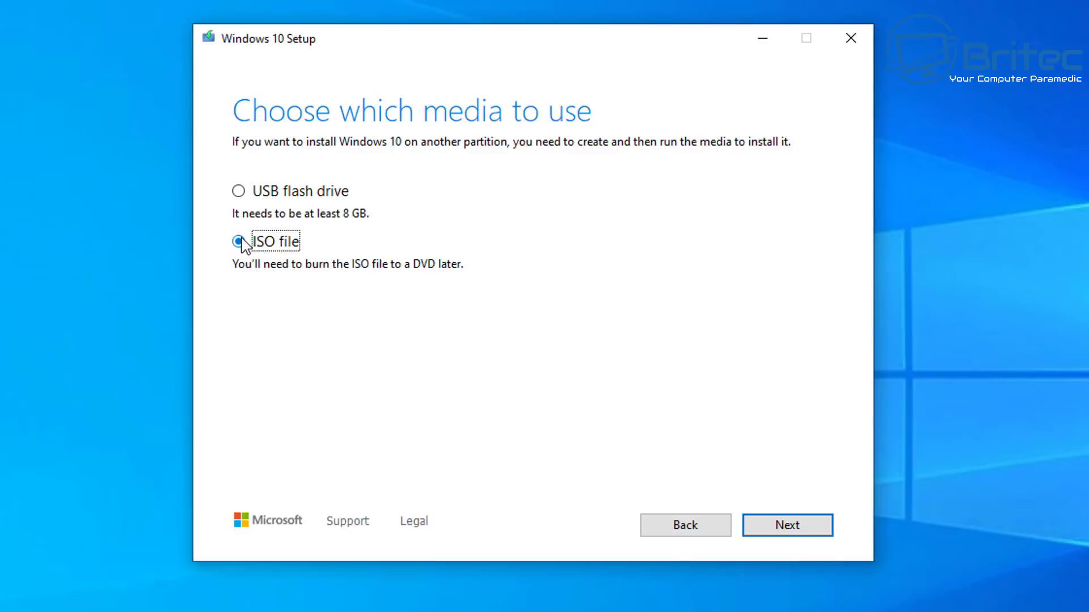
click(790, 533)
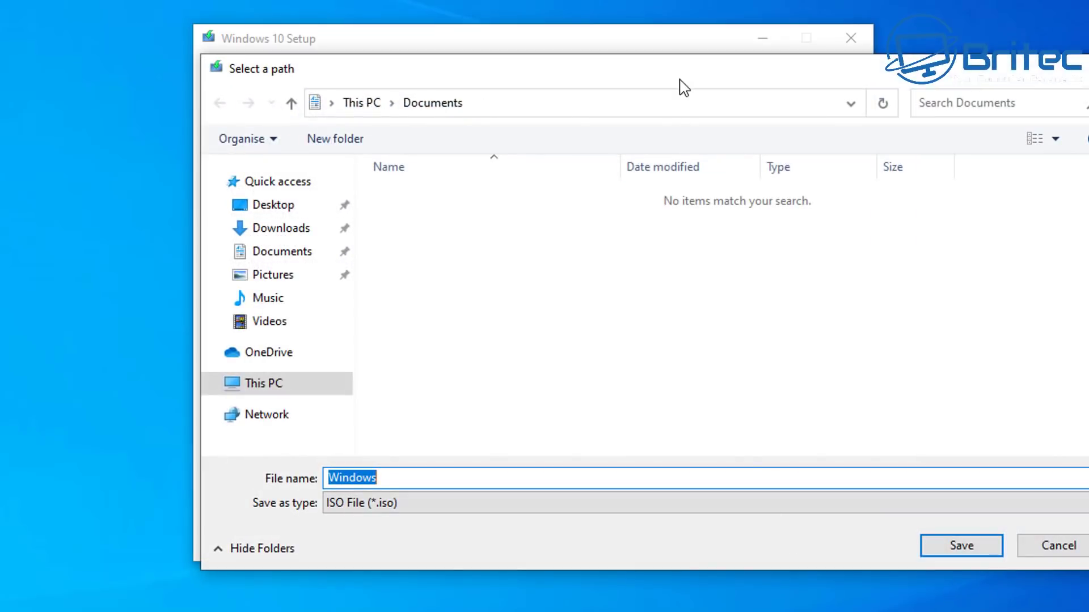
Save the ISO as Windows.iso on the Desktop and let the download finish.
drag(680, 87, 555, 81)
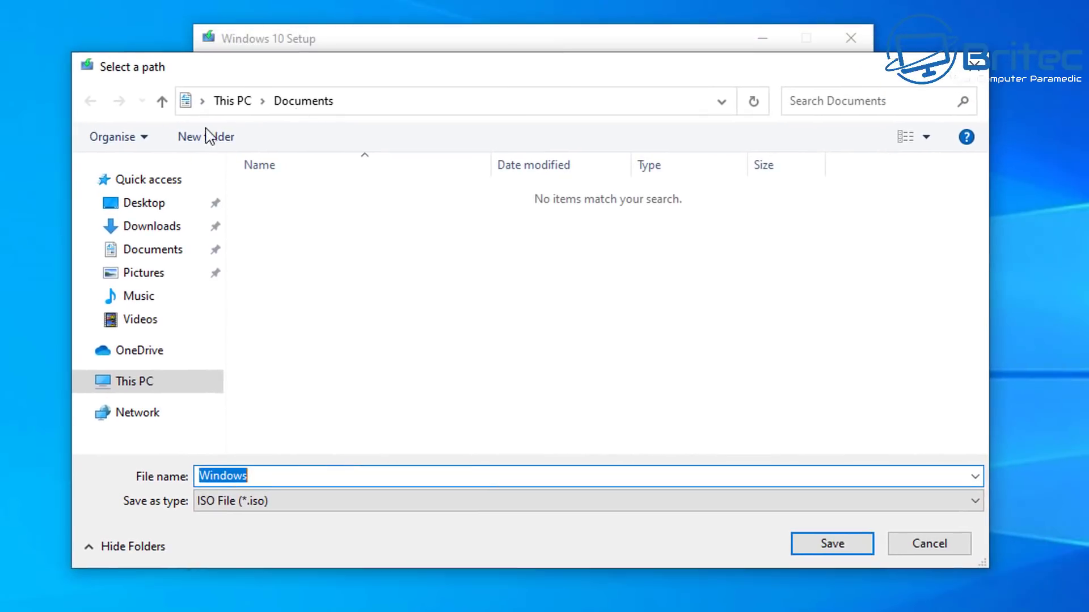
click(142, 204)
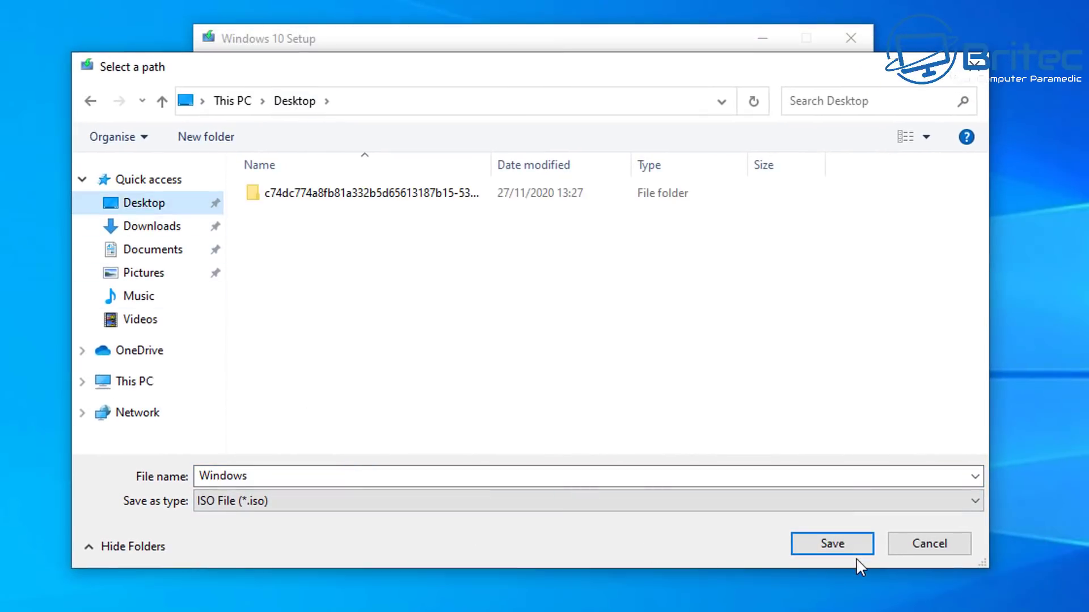
click(831, 544)
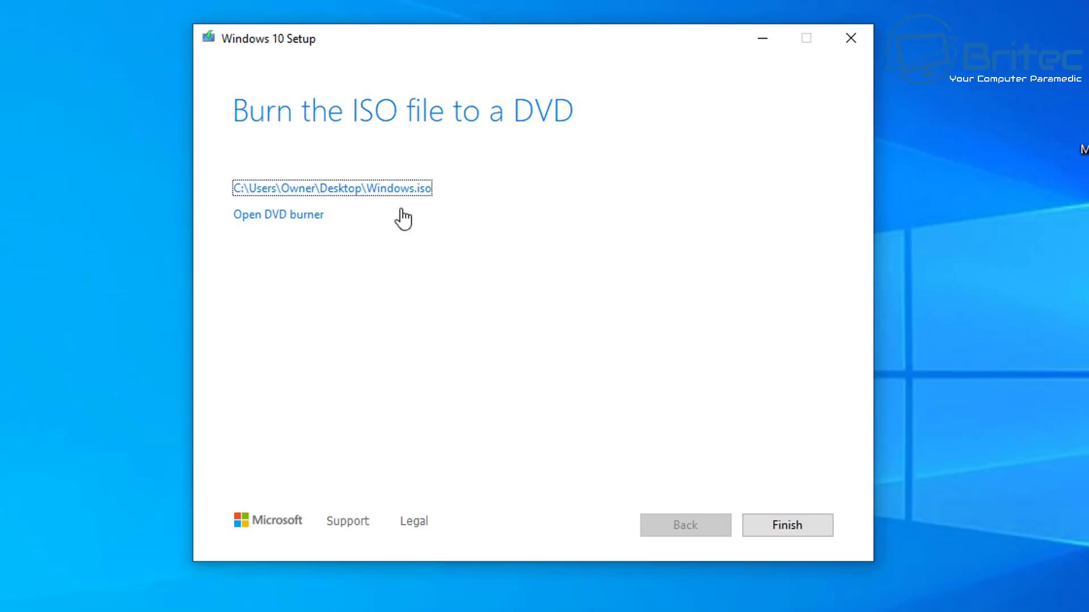
Finish Windows 10 Setup and open the MCT folder holding the 1909 tool and products files.
click(803, 533)
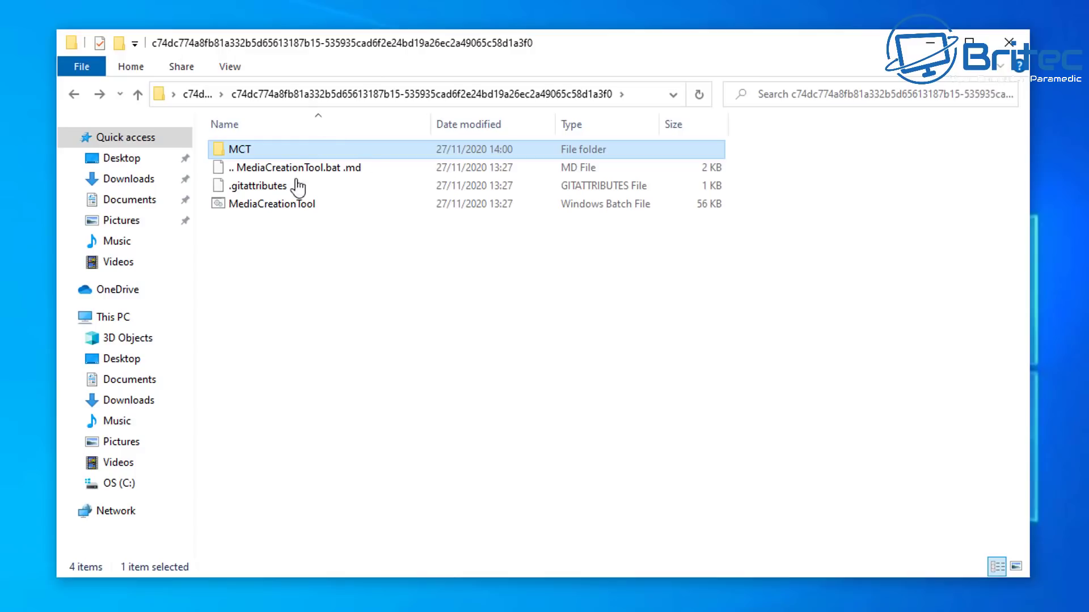
double_click(262, 149)
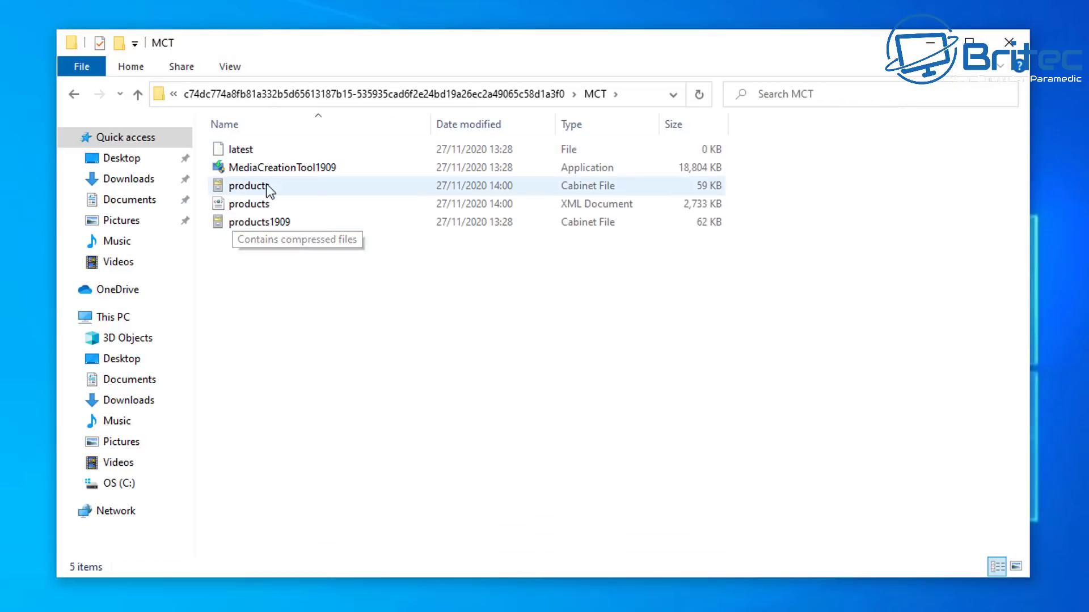
mouse_move(314, 170)
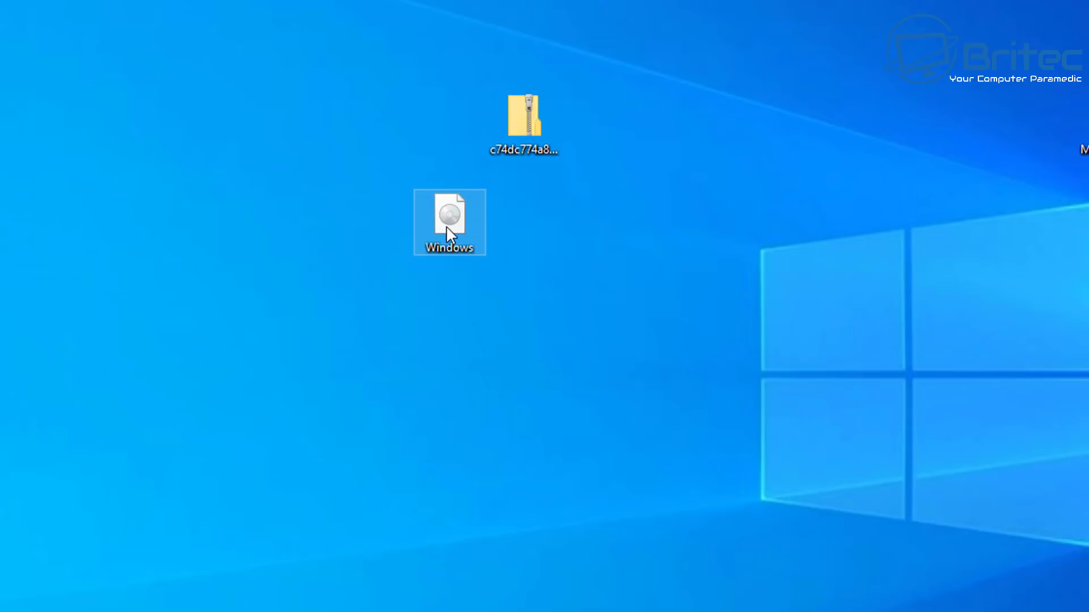
Mount the desktop Windows ISO as DVD Drive (E:) ESD-ISO, then close the drive's window.
mouse_move(448, 229)
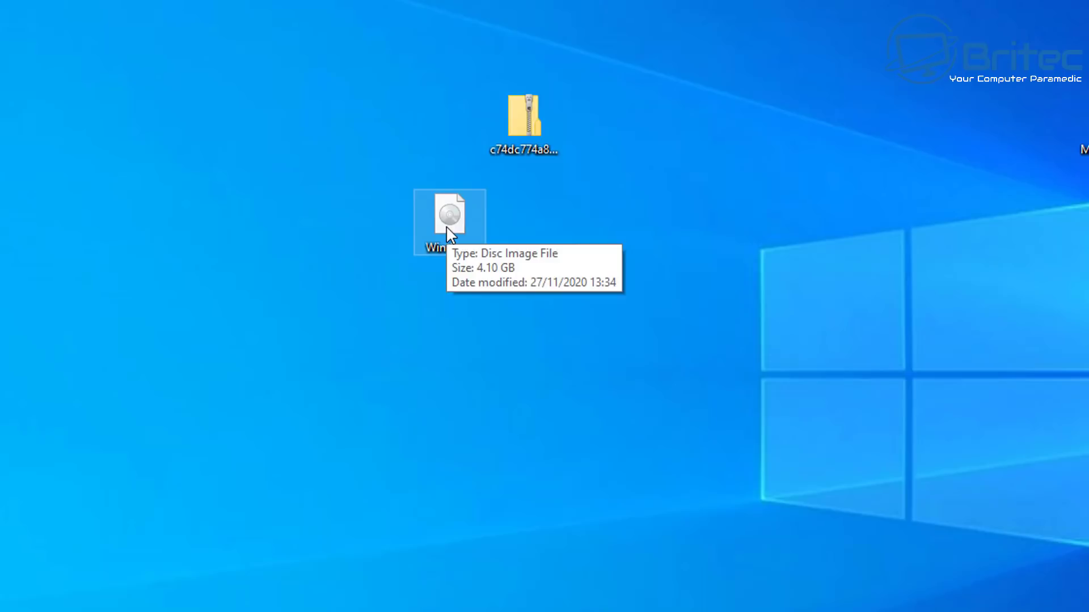
right_click(449, 224)
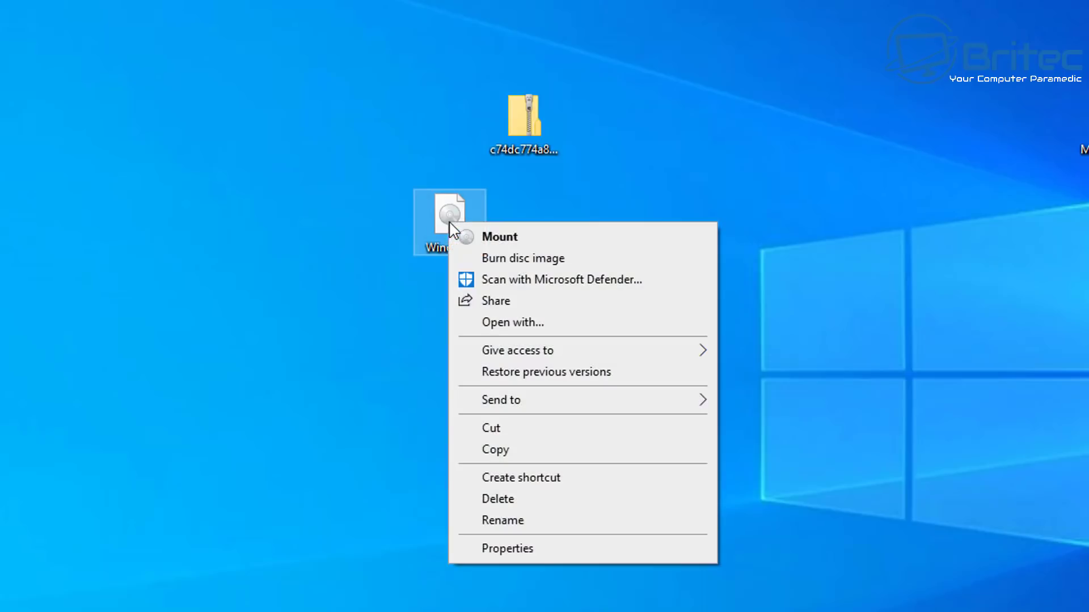
click(498, 240)
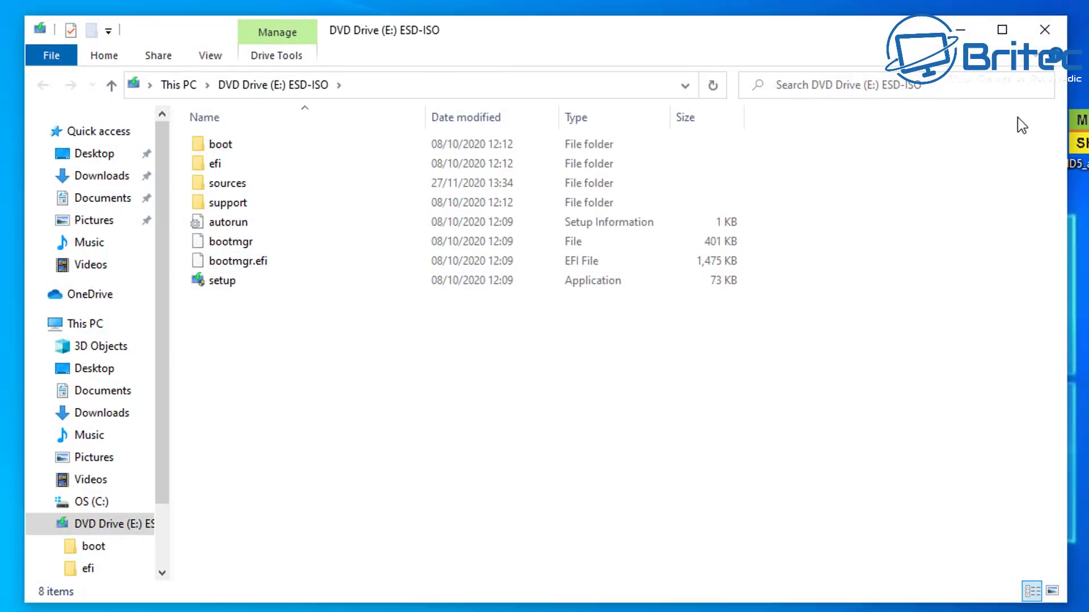
click(1064, 36)
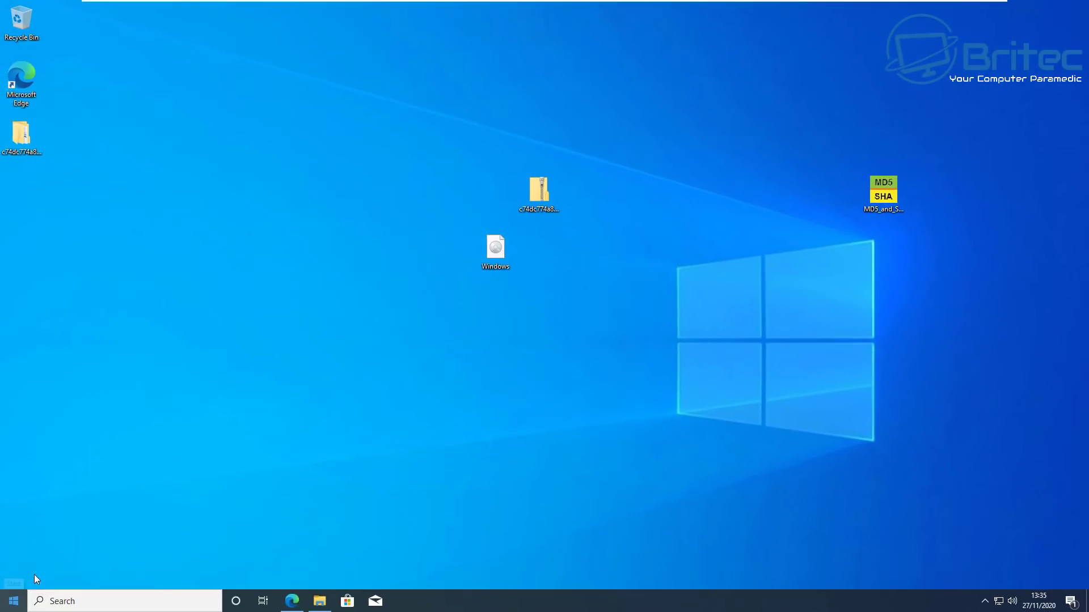
Start Windows PowerShell (Admin) from the Start quick links, approving the UAC prompt.
right_click(13, 602)
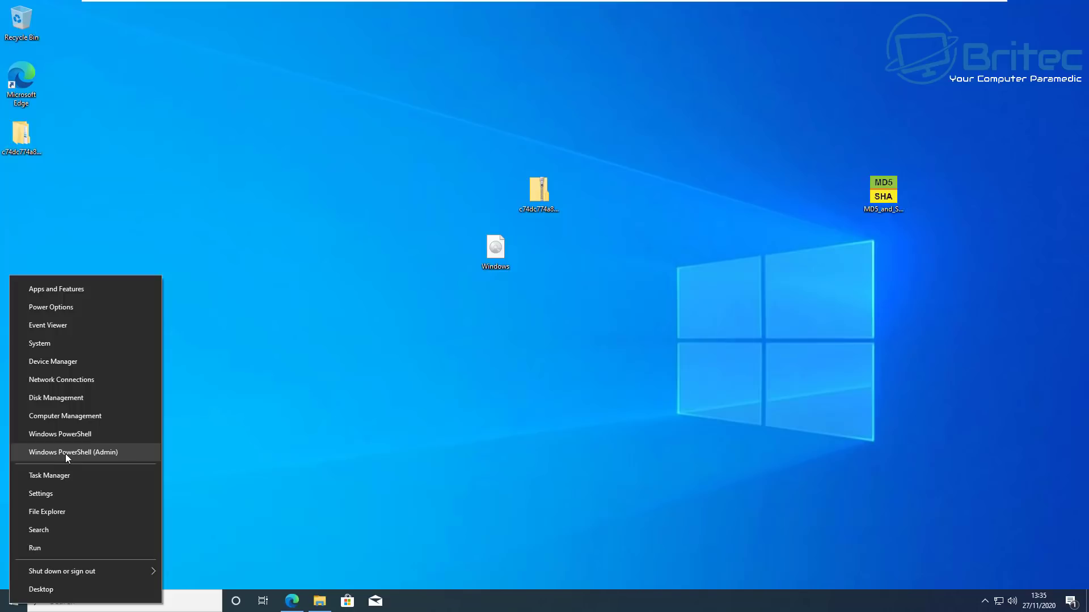
click(66, 452)
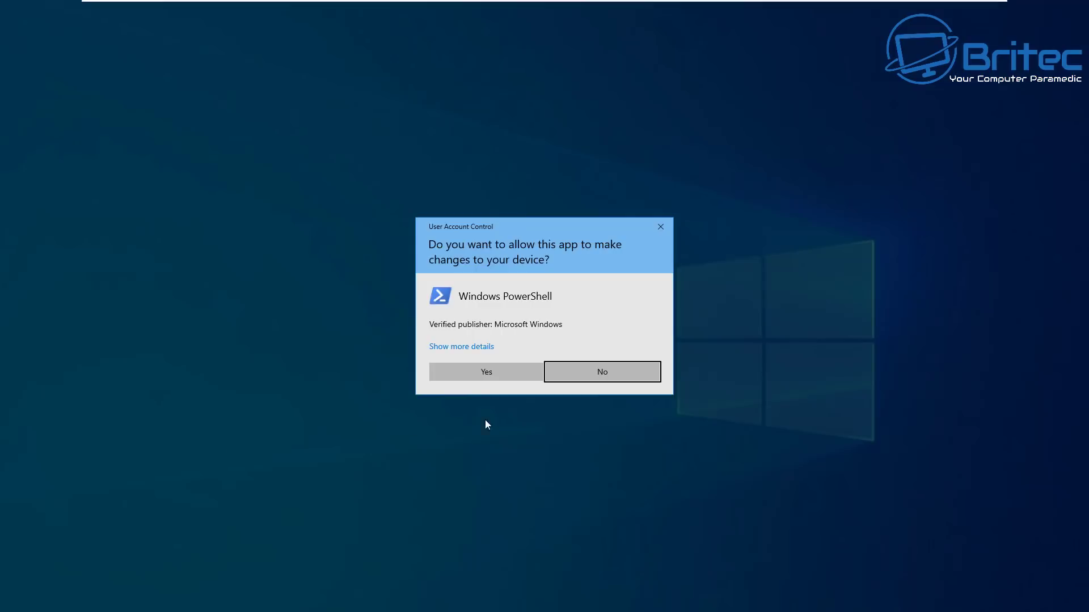
click(487, 374)
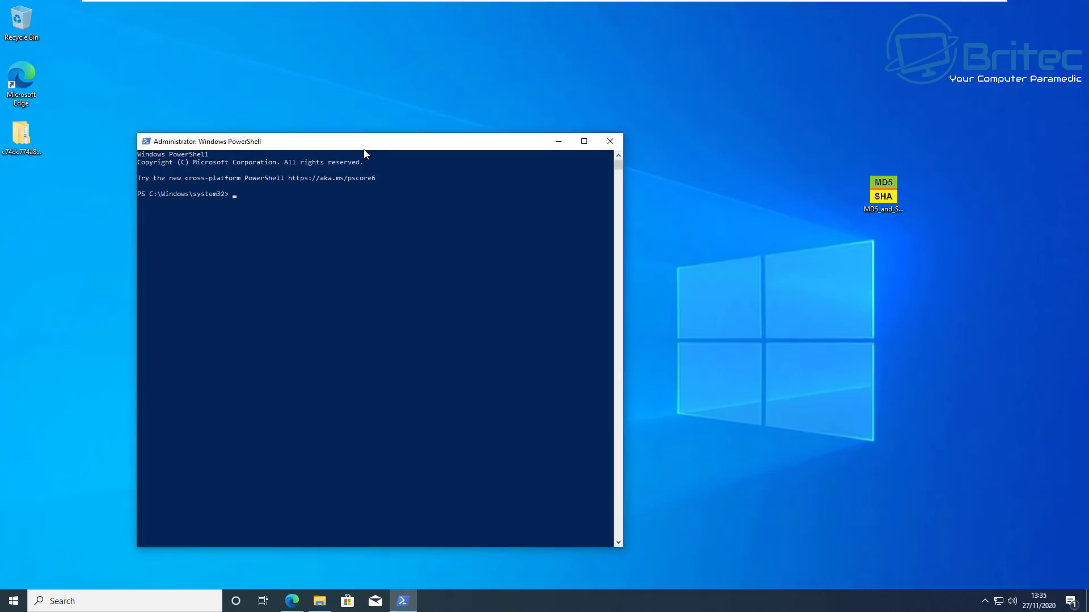
drag(365, 150, 531, 106)
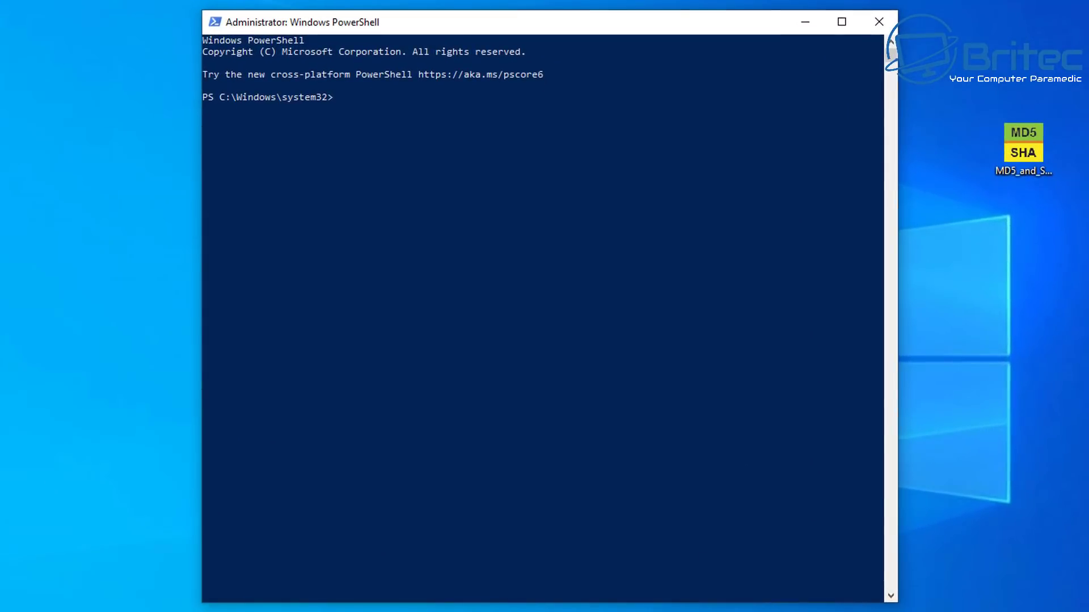
Run Mount-DiskImage -ImagePath on Windows.iso, then Get-Volume to list ESD-ISO drives E and F.
text(Mount-DiskImage -ImagePath "c:\Users\Owner\Desktop\Windows.iso)
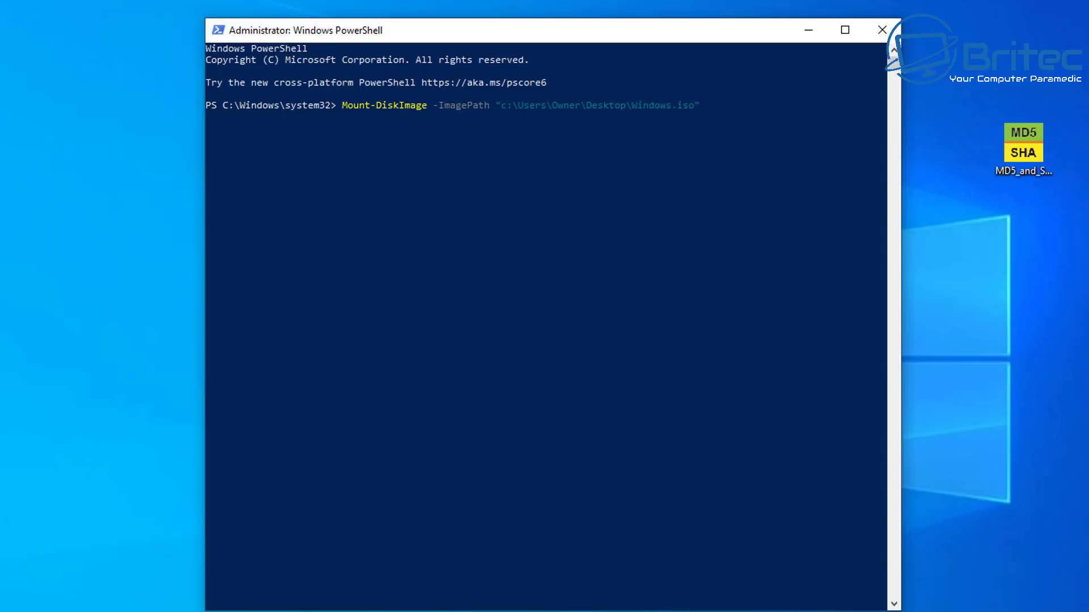
key(Return)
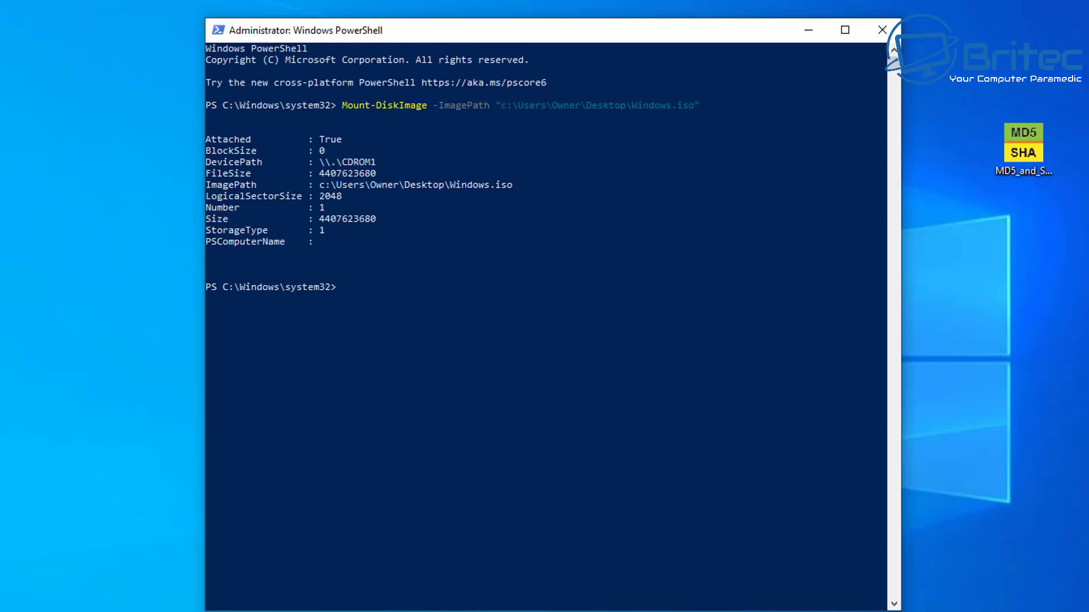
text(Get-Volume)
key(Return)
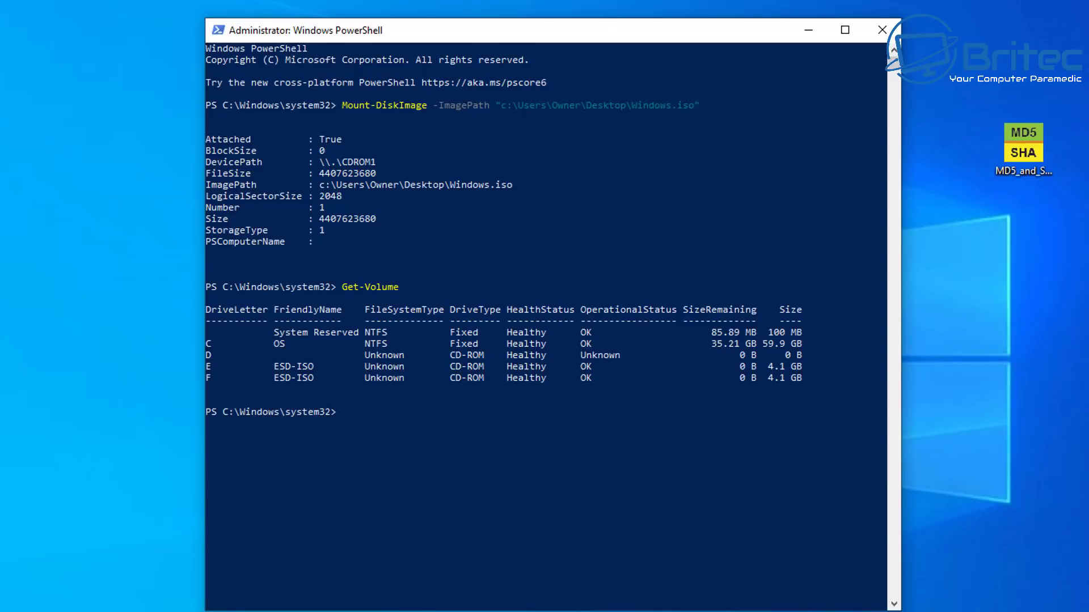
right_click(217, 611)
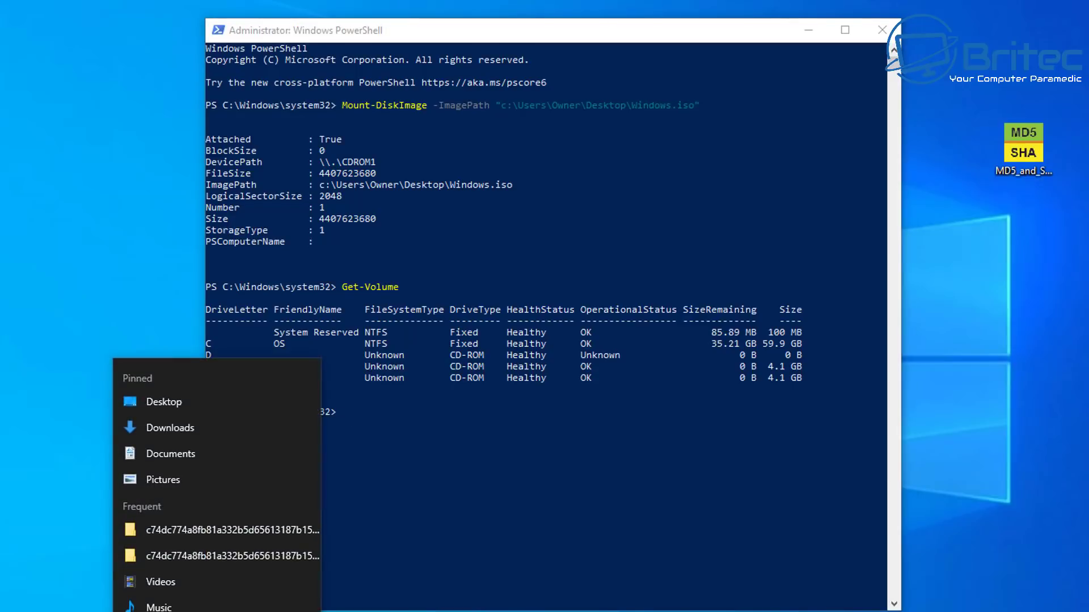
click(217, 611)
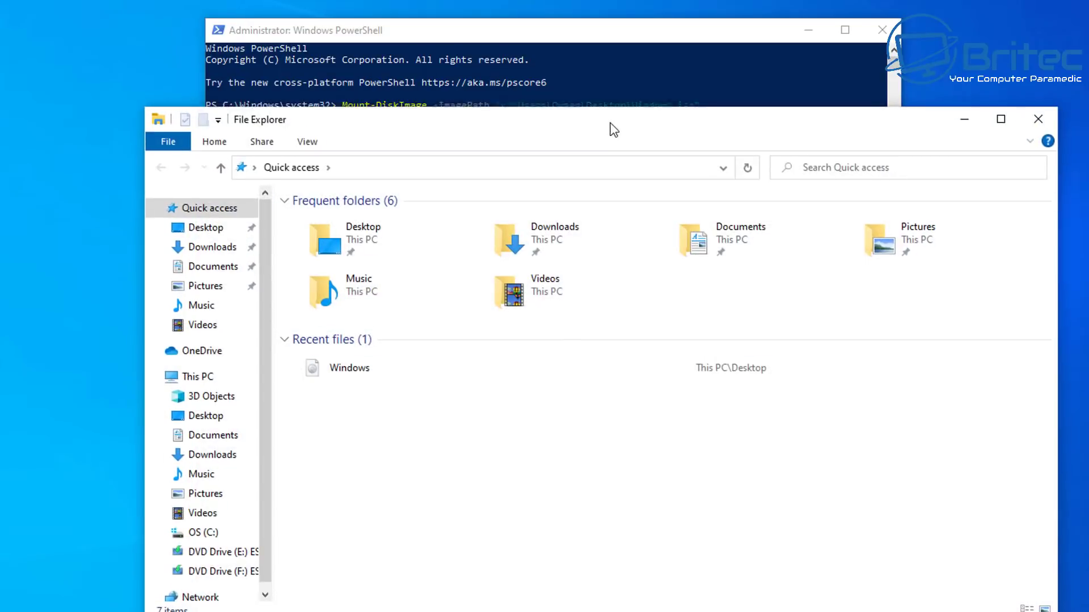
drag(614, 129, 560, 102)
click(144, 349)
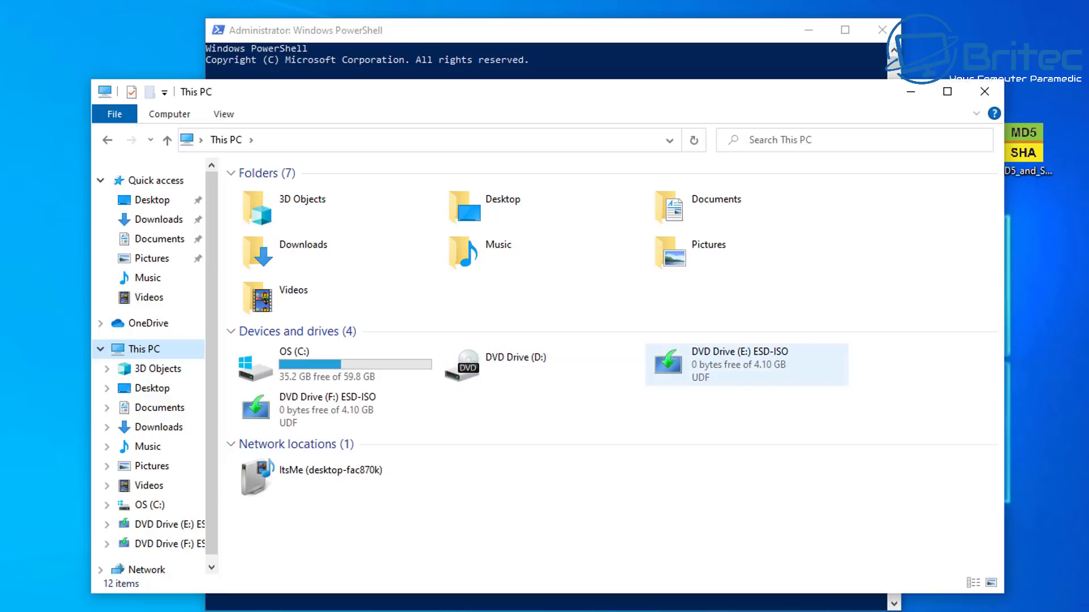
click(985, 91)
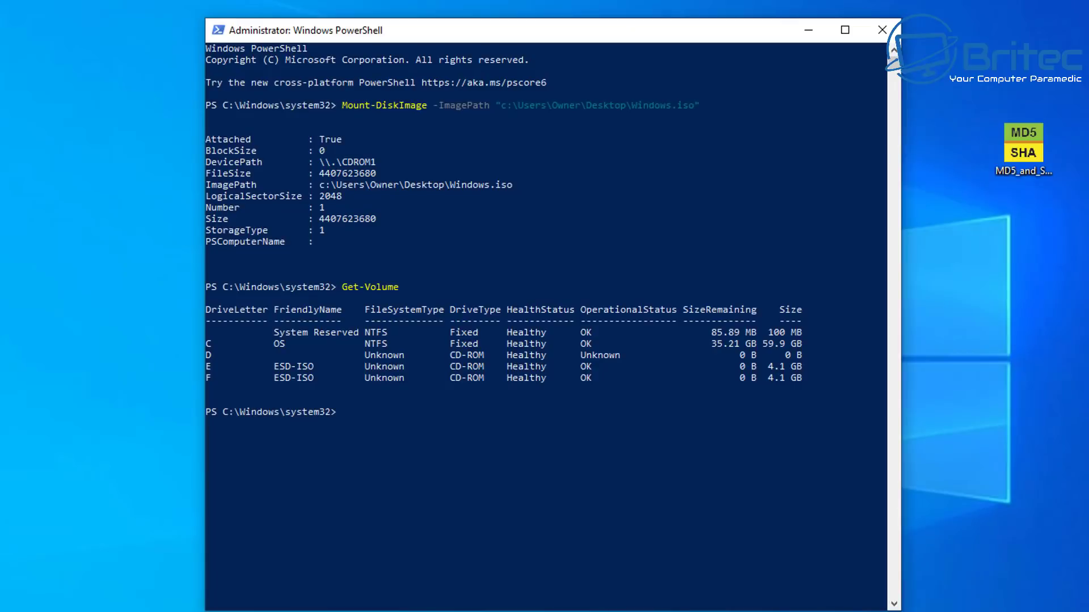
Run Get-Volume -DriveLetter E and dism /Get-WimInfo on E:\sources\boot.wim index 1, showing Windows PE 10.0.18362.
text(Get-Volume -DriveLetter E)
key(Return)
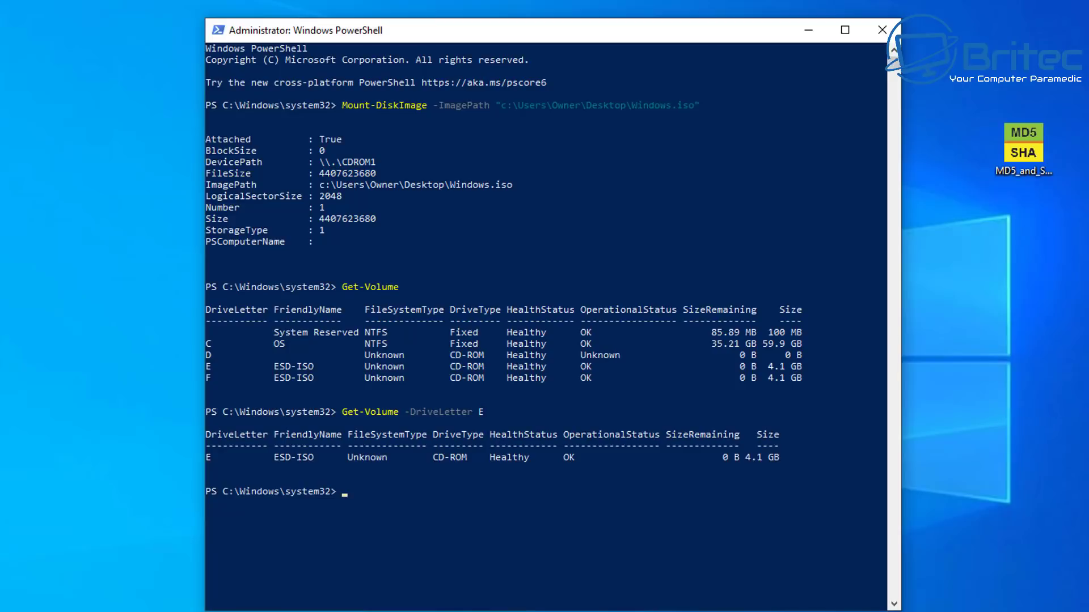
text(dism /Get-WimInfo /WimFile:E:\sources\boot.wim /index:1)
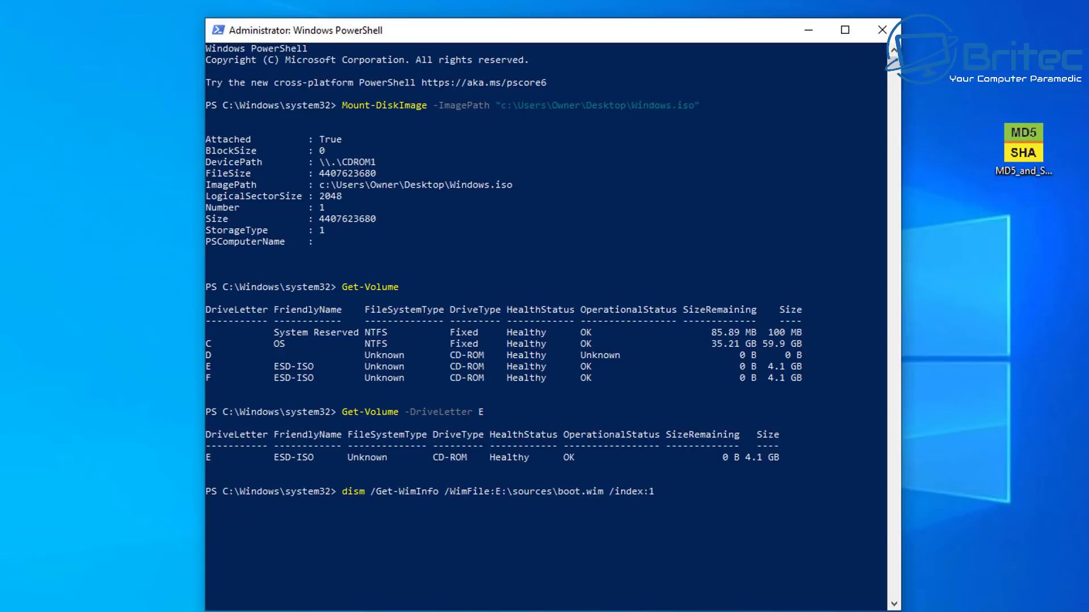
key(Return)
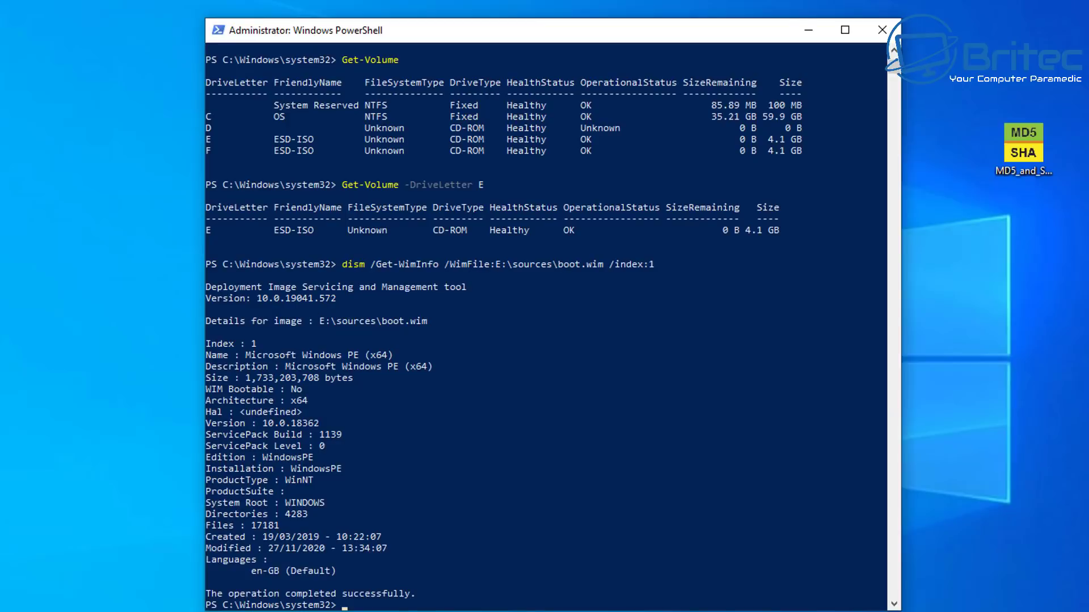